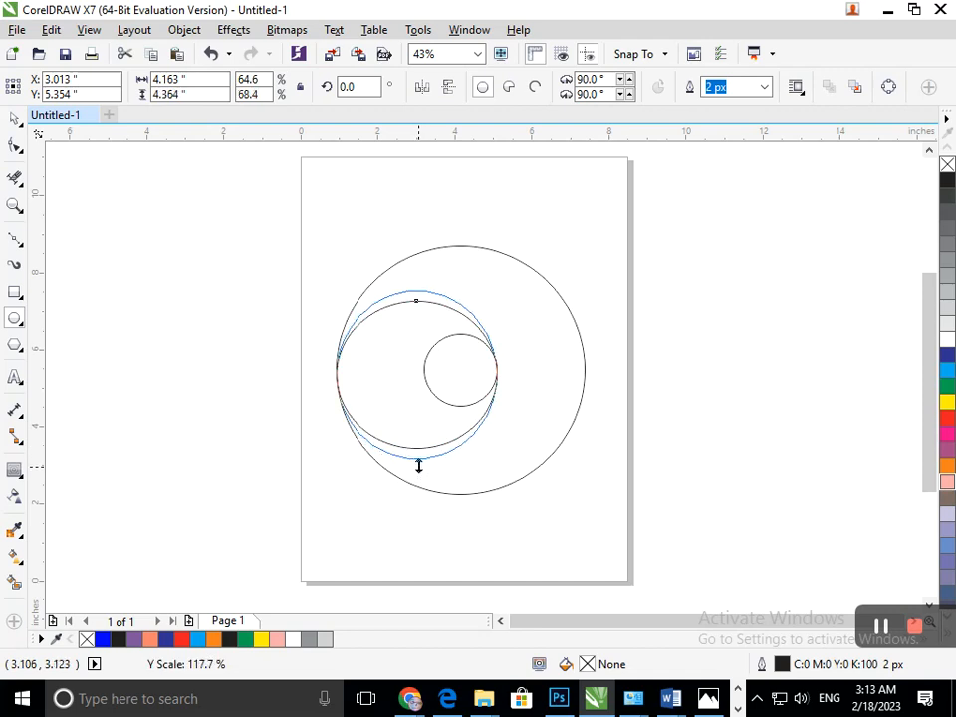
# Step: Mirror a copy of the medium ellipse horizontally and place it inside the large circle, touching that circle's right edge
pyautogui.click(15, 119)
pyautogui.click(519, 457)
pyautogui.click(339, 378)
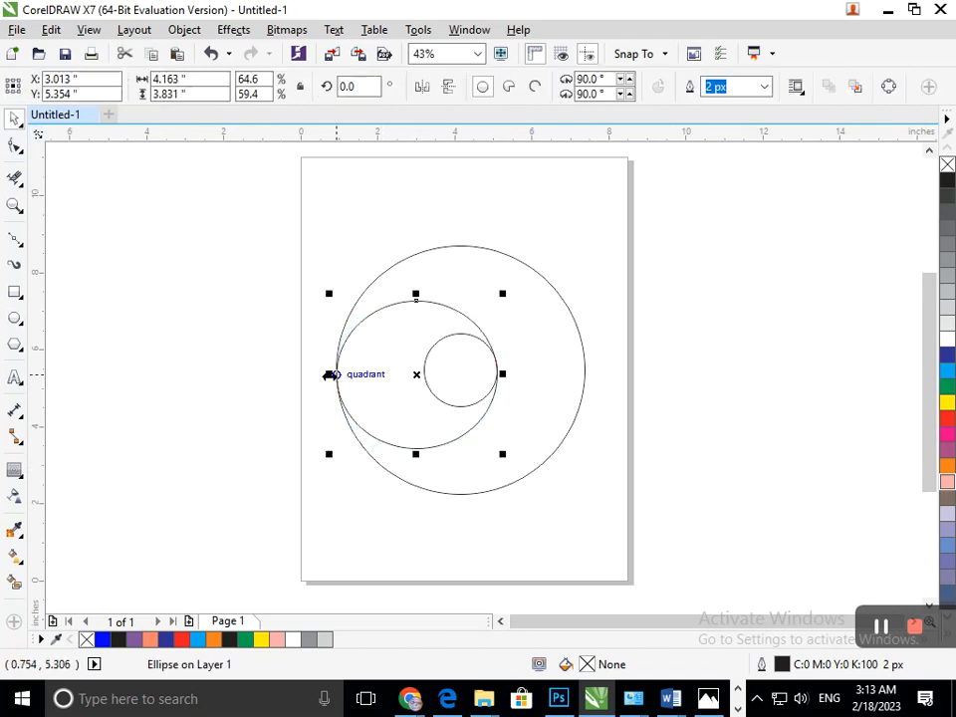
pyautogui.moveTo(330, 375); pyautogui.dragTo(564, 410)
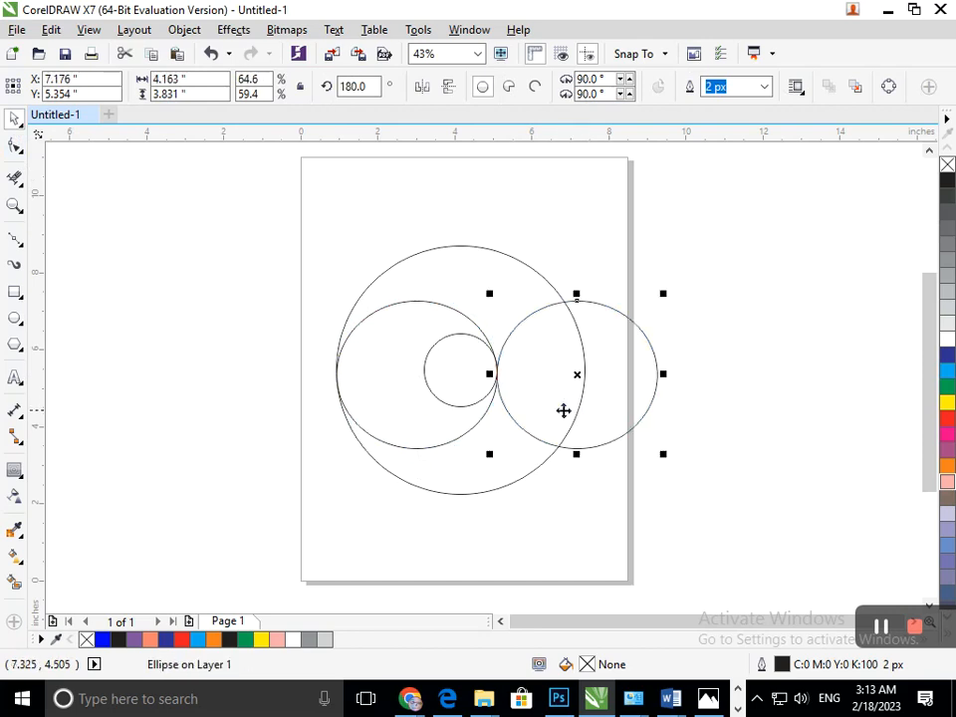
pyautogui.moveTo(495, 374); pyautogui.dragTo(426, 371)
# Step: Rotate a copy of the two medium ellipses and the small circle to 285 degrees, then nudge the copies up to Y 5.515"
pyautogui.moveTo(279, 490); pyautogui.dragTo(601, 290)
pyautogui.click(456, 383)
pyautogui.moveTo(588, 516); pyautogui.dragTo(403, 558)
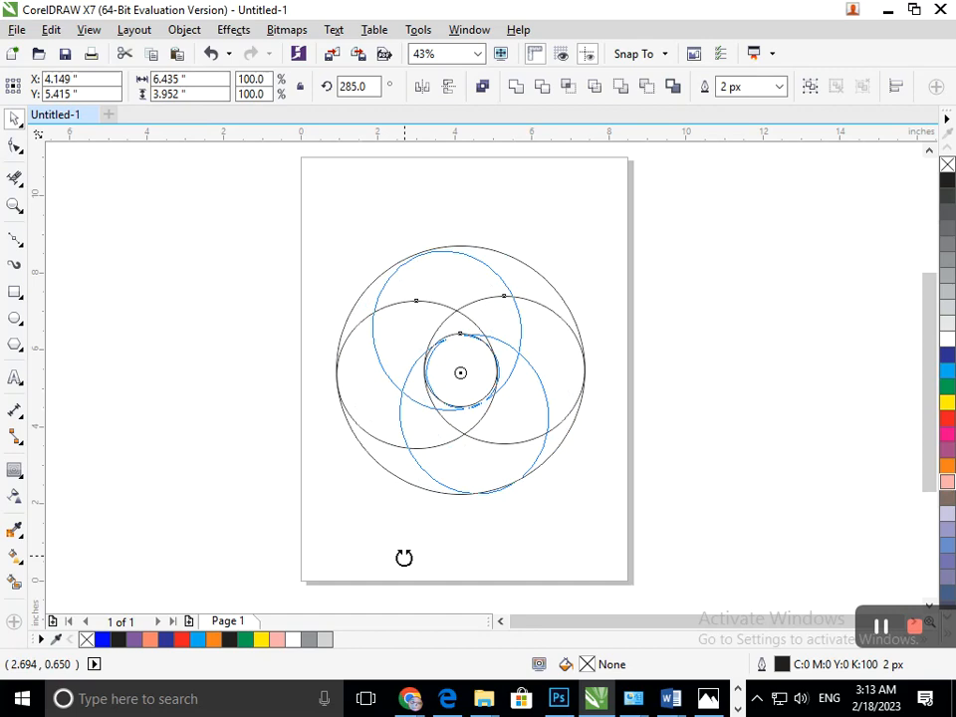
pyautogui.moveTo(376, 554)
pyautogui.mouseDown()
pyautogui.moveTo(347, 541)
pyautogui.moveTo(389, 547)
pyautogui.mouseUp()
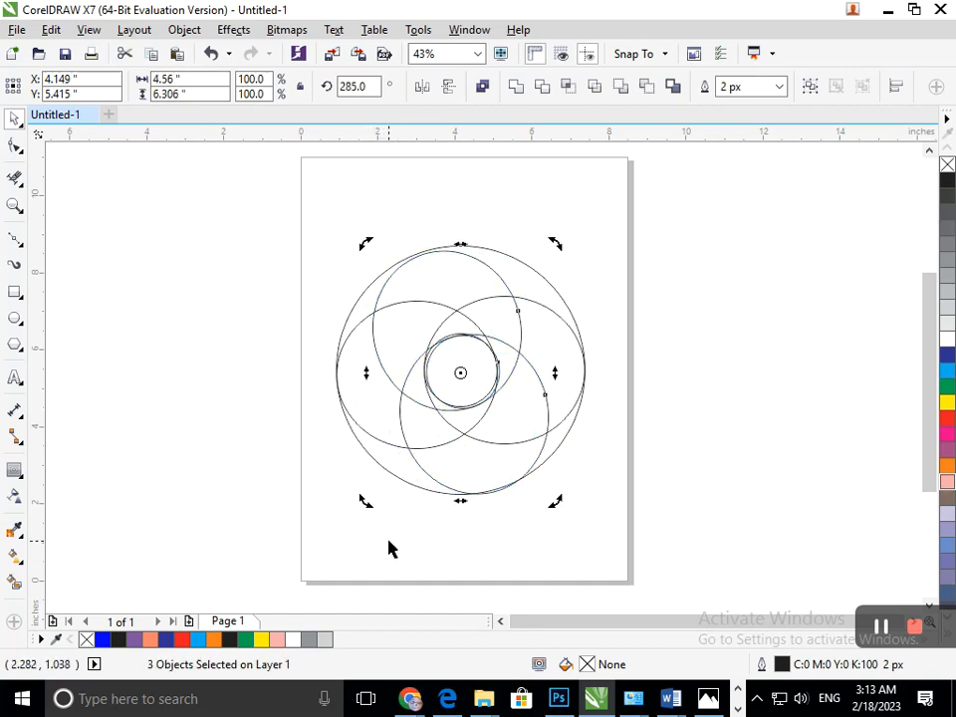
pyautogui.press('Up')
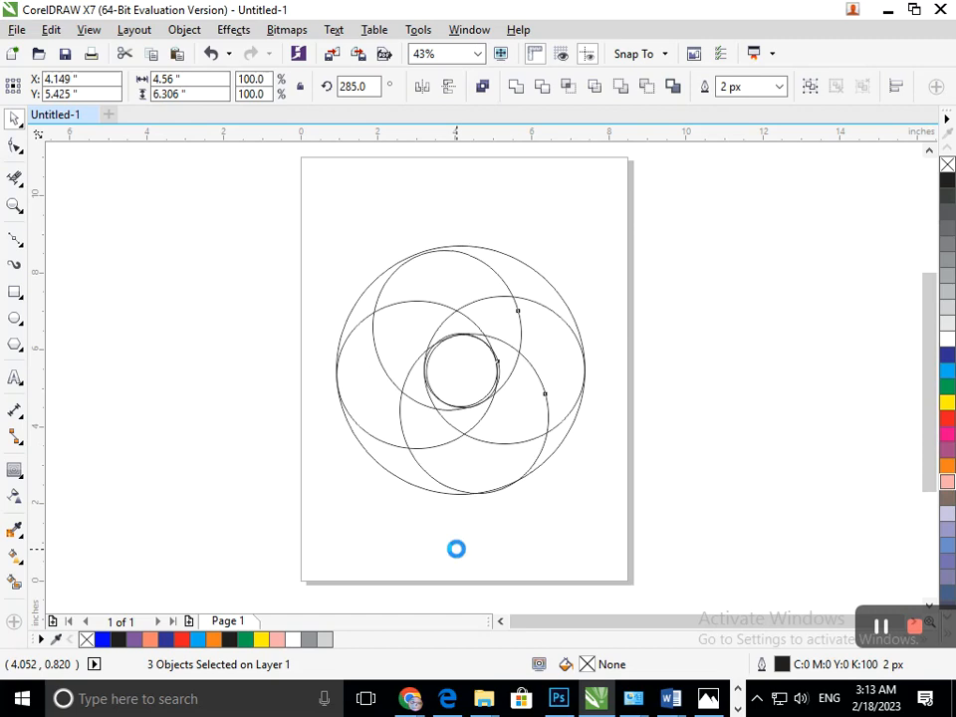
pyautogui.click(14, 582)
pyautogui.click(389, 458)
pyautogui.click(386, 409)
pyautogui.click(401, 353)
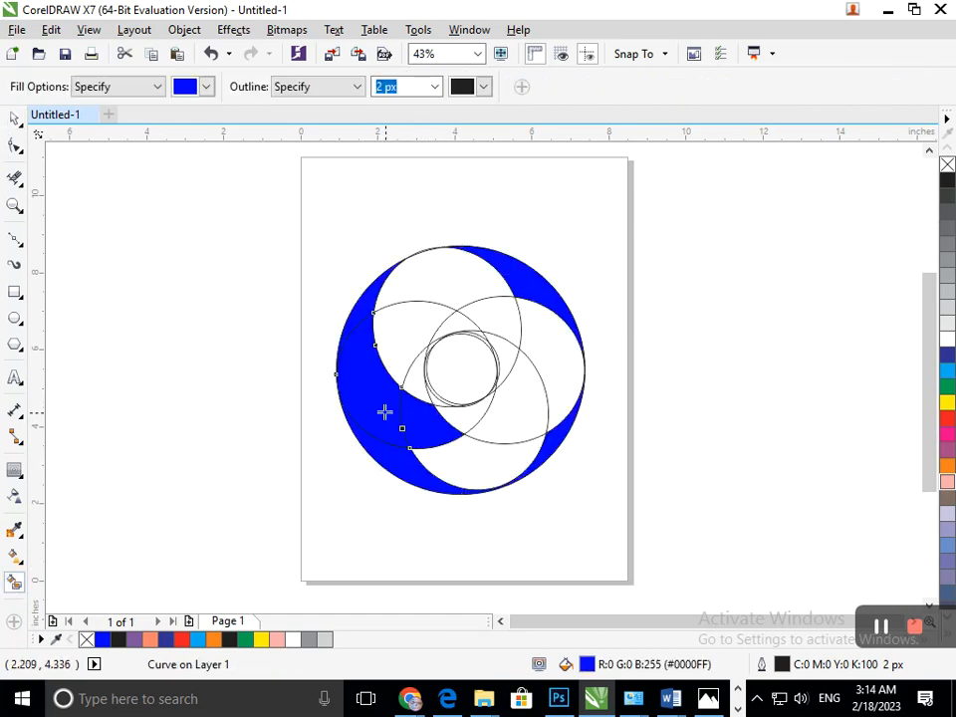
pyautogui.hotkey('ctrl', 'z')
pyautogui.hotkey('ctrl', 'z')
pyautogui.click(461, 421)
pyautogui.hotkey('ctrl', 'z')
pyautogui.hotkey('ctrl', 'z')
pyautogui.hotkey('ctrl', 'z')
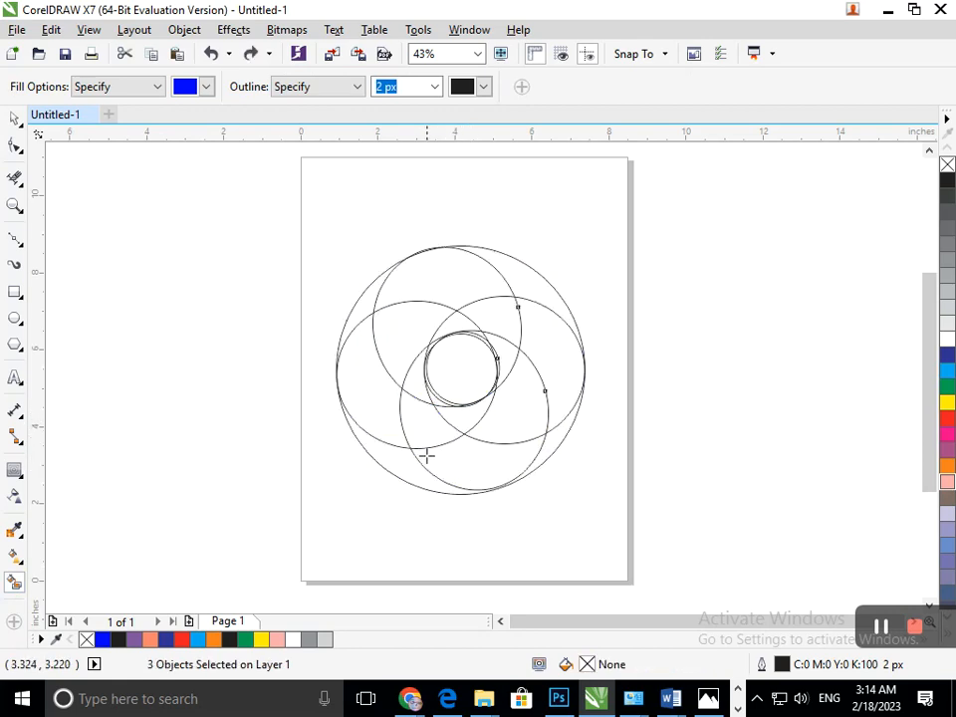
pyautogui.click(338, 413)
pyautogui.hotkey('ctrl', 'z')
# Step: Smart Fill the three adjoining regions along the left ellipse's lower edge with blue, forming the lower part of a crescent
pyautogui.click(388, 405)
pyautogui.click(433, 420)
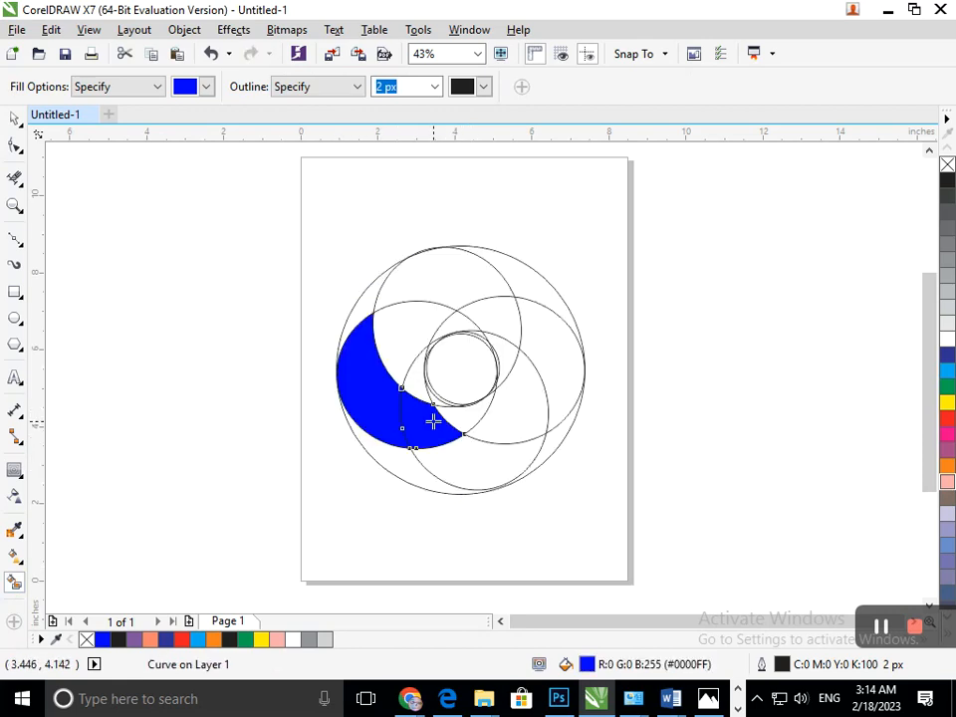
pyautogui.click(465, 416)
pyautogui.click(367, 305)
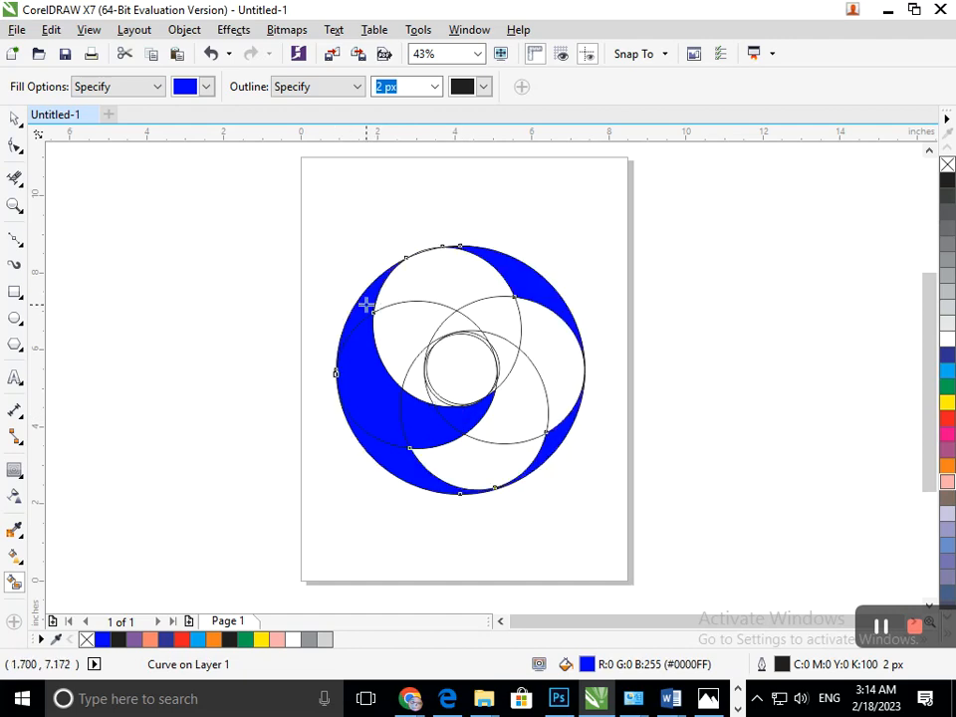
pyautogui.hotkey('ctrl', 'z')
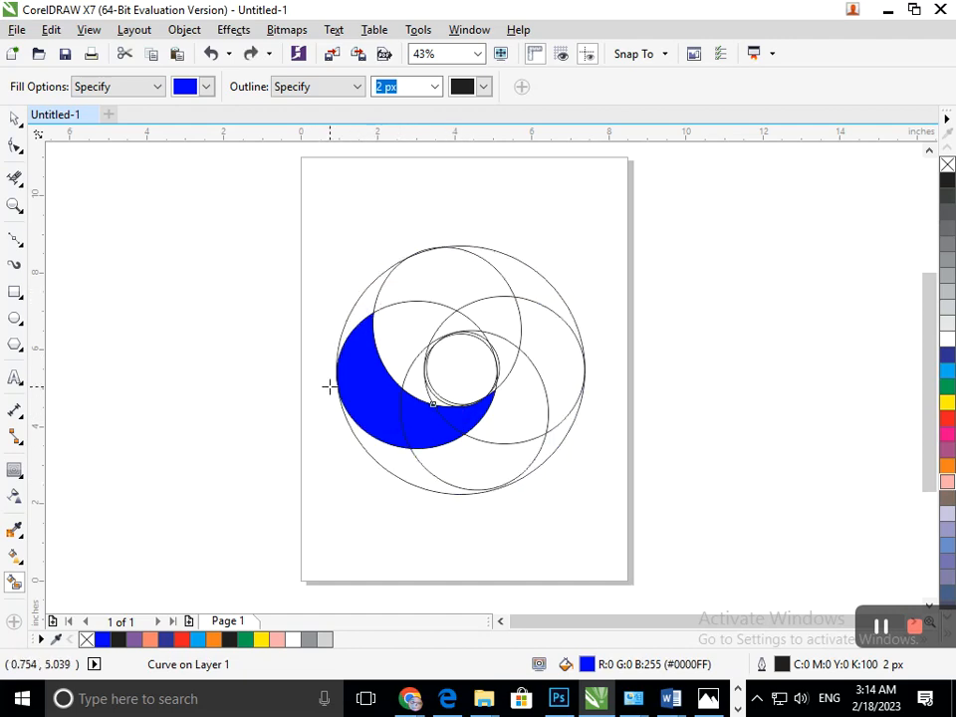
pyautogui.click(360, 307)
pyautogui.hotkey('ctrl', 'z')
pyautogui.click(367, 298)
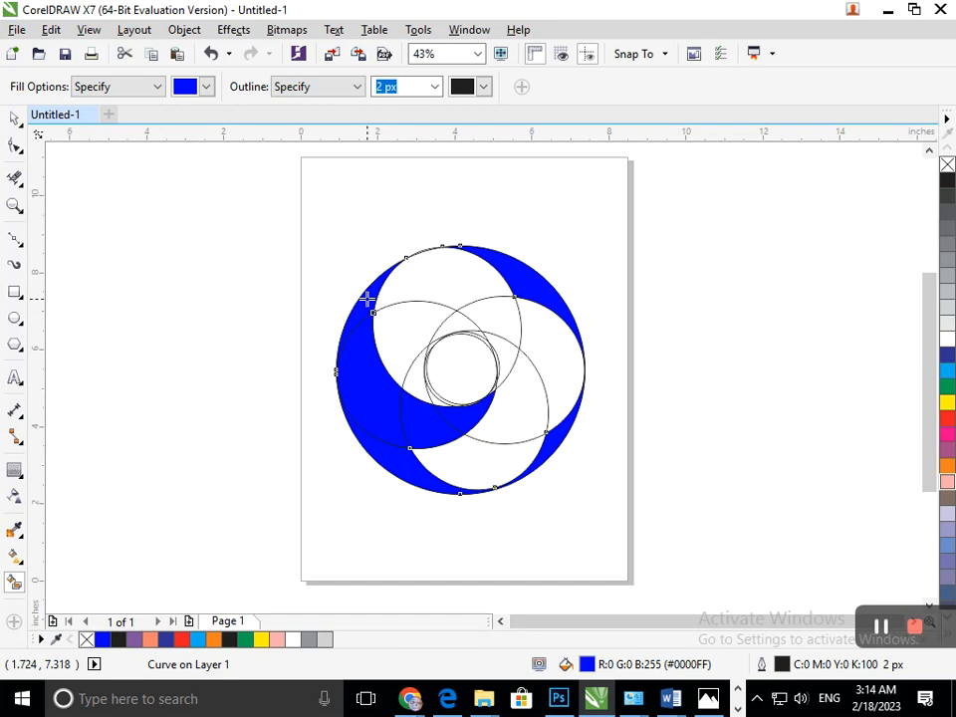
pyautogui.hotkey('ctrl', 'z')
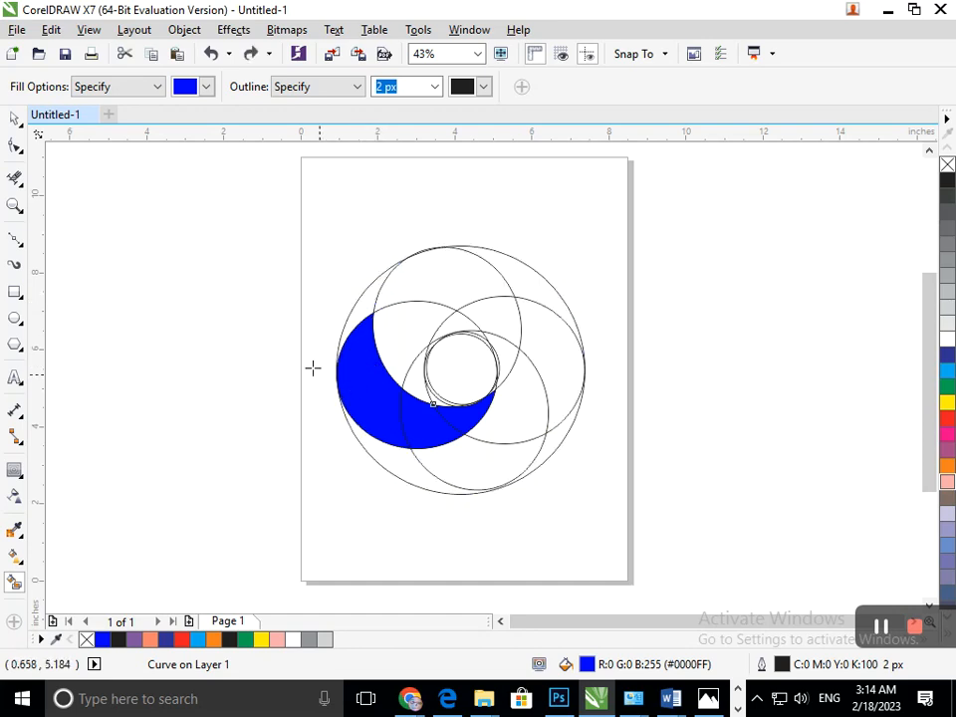
# Step: Stretch the leftmost blue piece leftward to 1.962" wide (102.4%) so it crosses the large circle's outline
pyautogui.scroll(5, 312, 368)
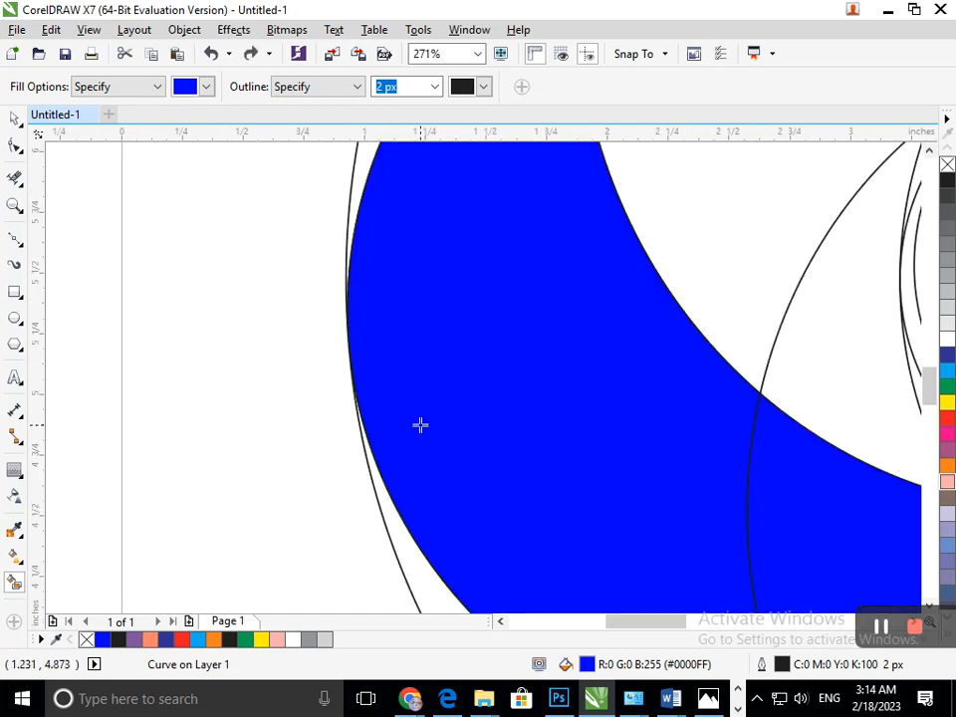
pyautogui.click(15, 120)
pyautogui.moveTo(425, 362); pyautogui.dragTo(373, 431)
pyautogui.hotkey('ctrl', 'z')
pyautogui.moveTo(340, 345); pyautogui.dragTo(328, 343)
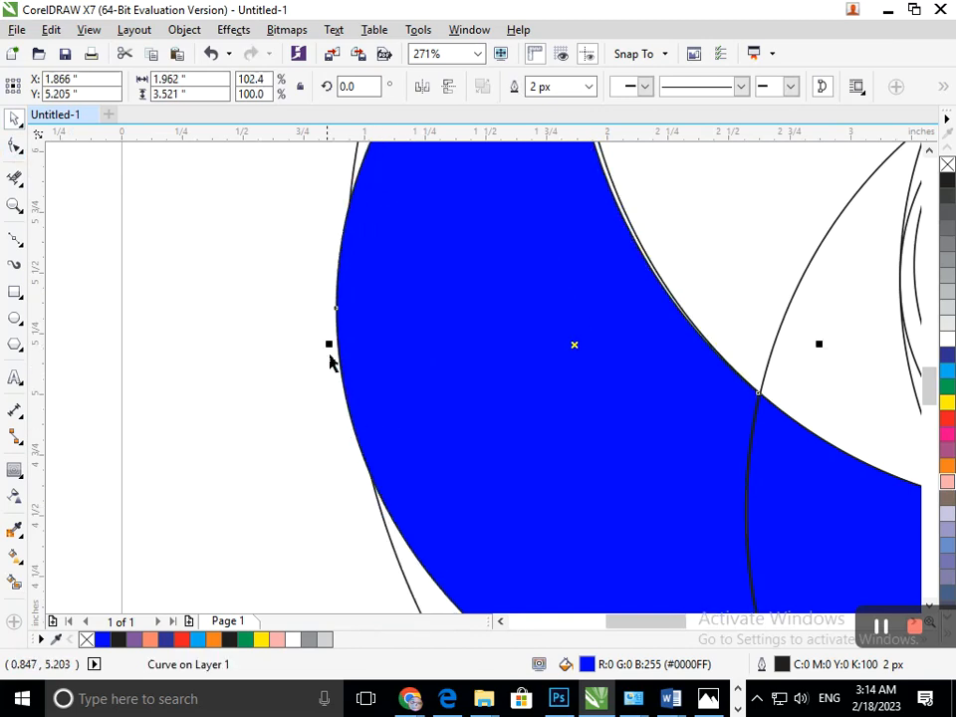
pyautogui.hotkey('shift', 'F4')
# Step: Smart Fill the upper-left sliver between the large circle and the rotated ellipse with blue, completing the crescent's upper tip
pyautogui.click(15, 581)
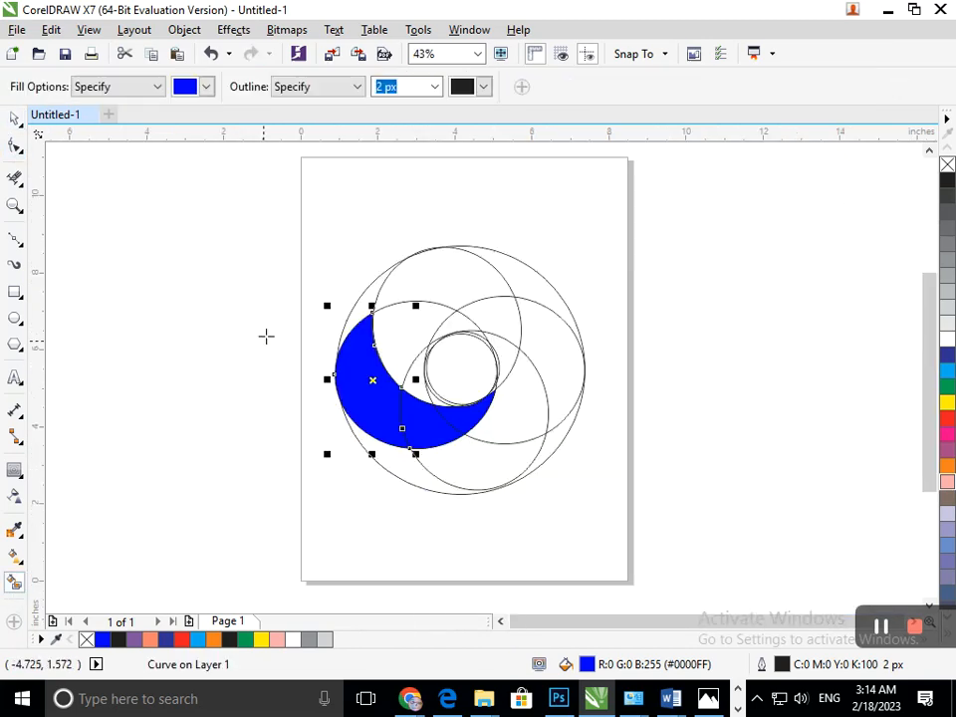
pyautogui.click(354, 329)
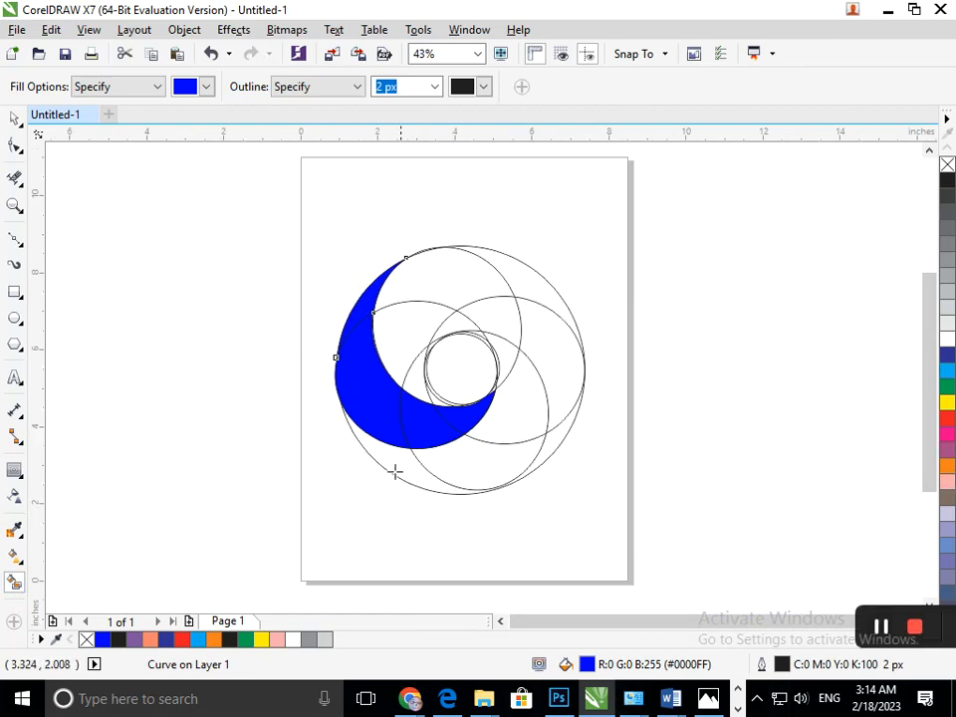
pyautogui.click(15, 118)
pyautogui.click(192, 435)
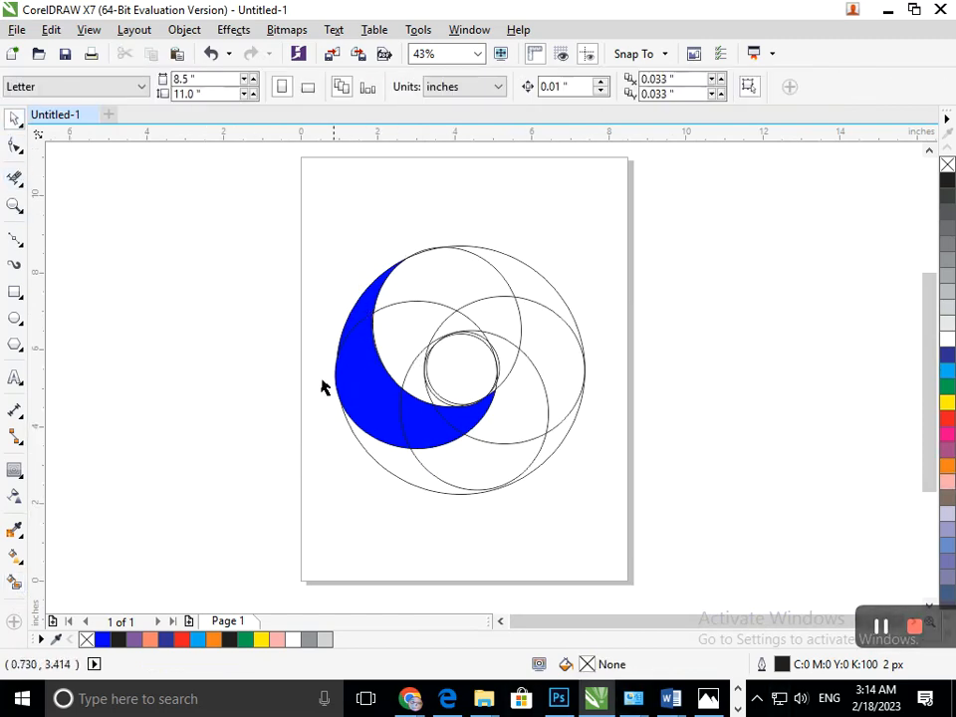
# Step: Nudge the stretched left blue piece to X 1.886", Y 5.195" so it lines up with the neighbouring pieces
pyautogui.scroll(3, 363, 401)
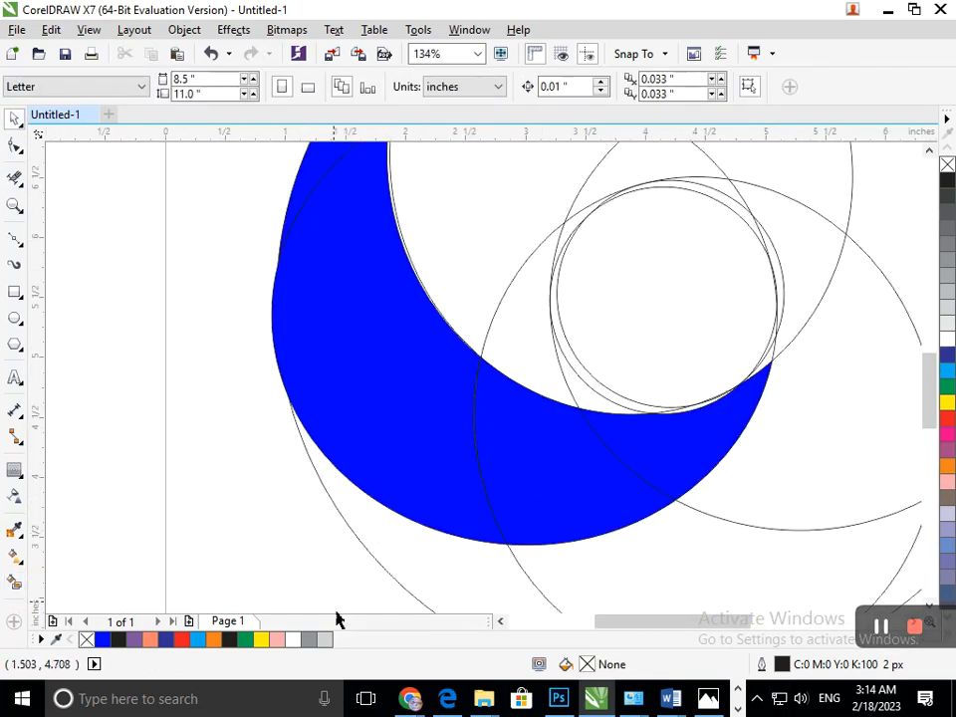
pyautogui.click(319, 494)
pyautogui.press('Right')
pyautogui.press('Right')
pyautogui.press('Up')
pyautogui.press('Up')
pyautogui.press('Right')
pyautogui.press('Up')
pyautogui.press('Up')
pyautogui.press('Up')
pyautogui.press('Left')
pyautogui.press('Down')
pyautogui.press('Down')
pyautogui.press('Down')
pyautogui.press('Down')
pyautogui.press('Down')
pyautogui.press('Down')
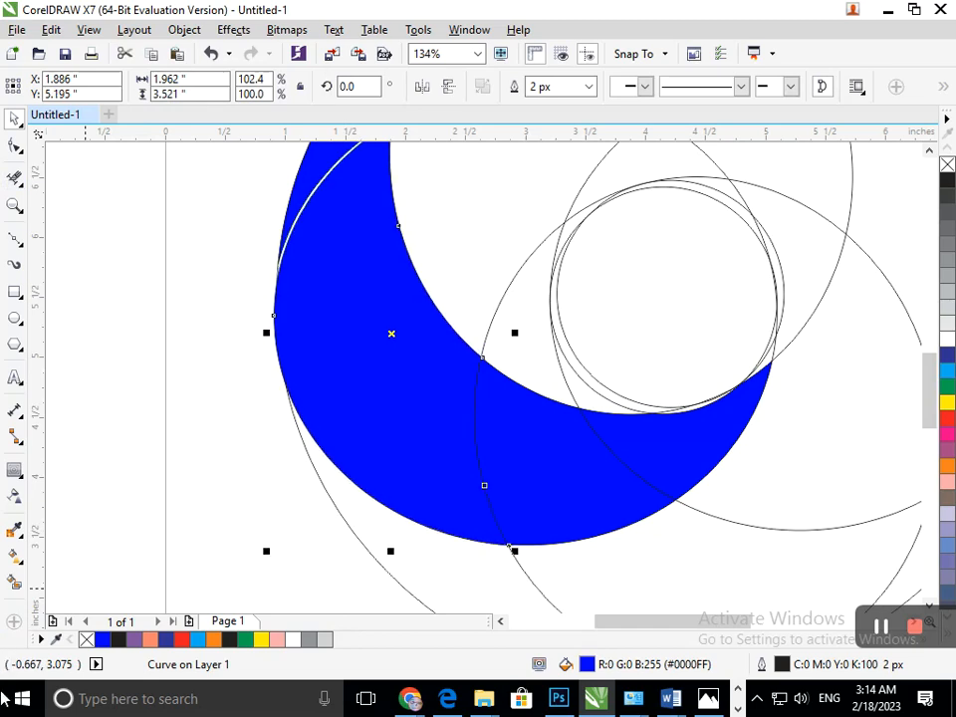
# Step: Nudge the upper blue sliver down and left to X 1.835", Y 7.042" to close the gap with the piece below
pyautogui.moveTo(199, 339); pyautogui.dragTo(222, 353)
pyautogui.scroll(-2, 248, 363)
pyautogui.scroll(1, 241, 284)
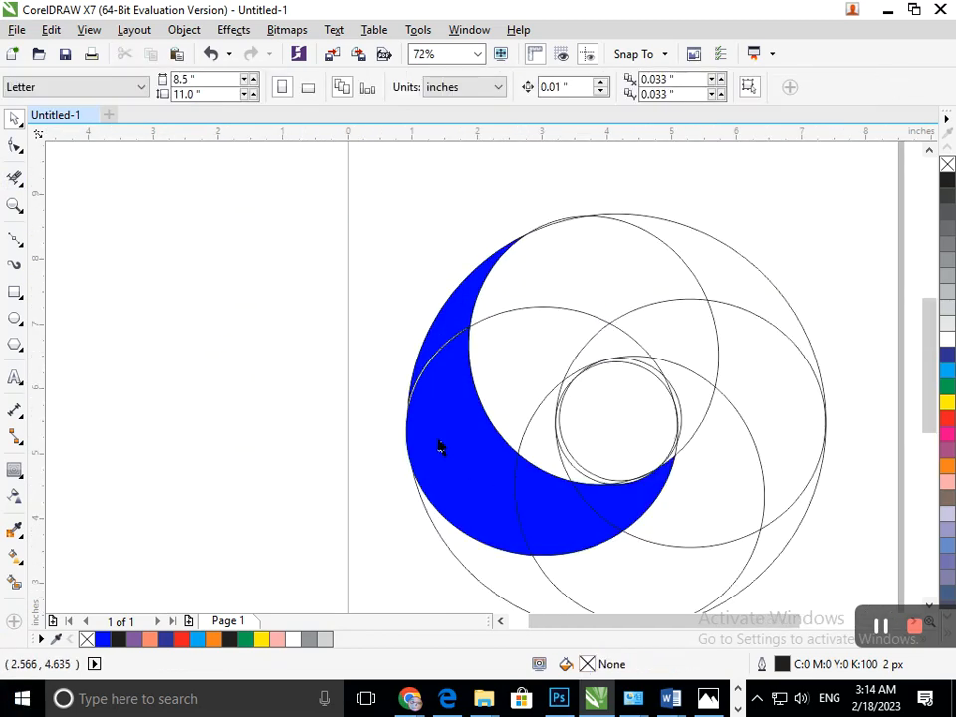
pyautogui.scroll(2, 390, 311)
pyautogui.scroll(6, 467, 359)
pyautogui.click(462, 350)
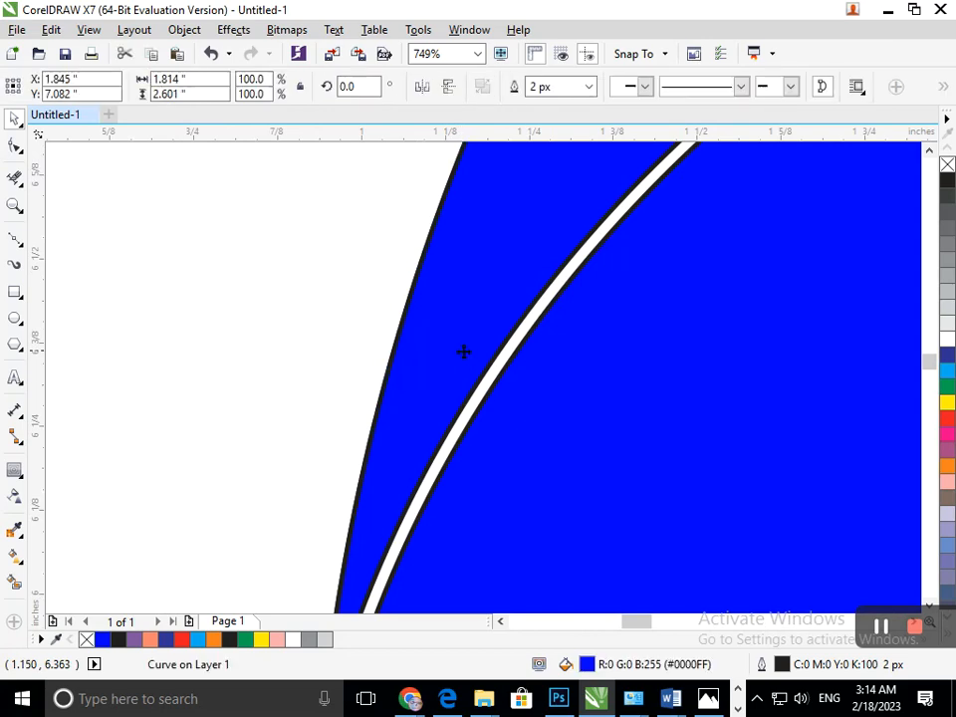
pyautogui.press('Down')
pyautogui.press('Down')
pyautogui.press('Down')
pyautogui.press('Down')
pyautogui.press('Left')
# Step: Enlarge the upper blue sliver slightly from its lower-left corner so it overlaps the piece below without a gap
pyautogui.scroll(-6, 561, 439)
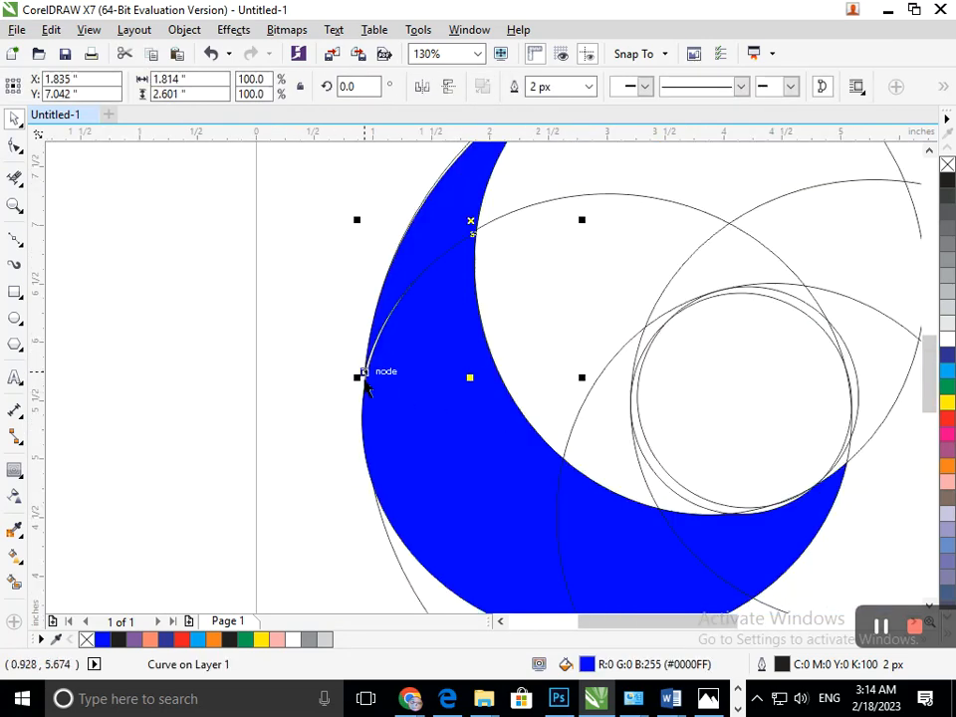
pyautogui.click(410, 264)
pyautogui.moveTo(357, 378); pyautogui.dragTo(350, 397)
pyautogui.click(297, 379)
pyautogui.scroll(-3, 472, 405)
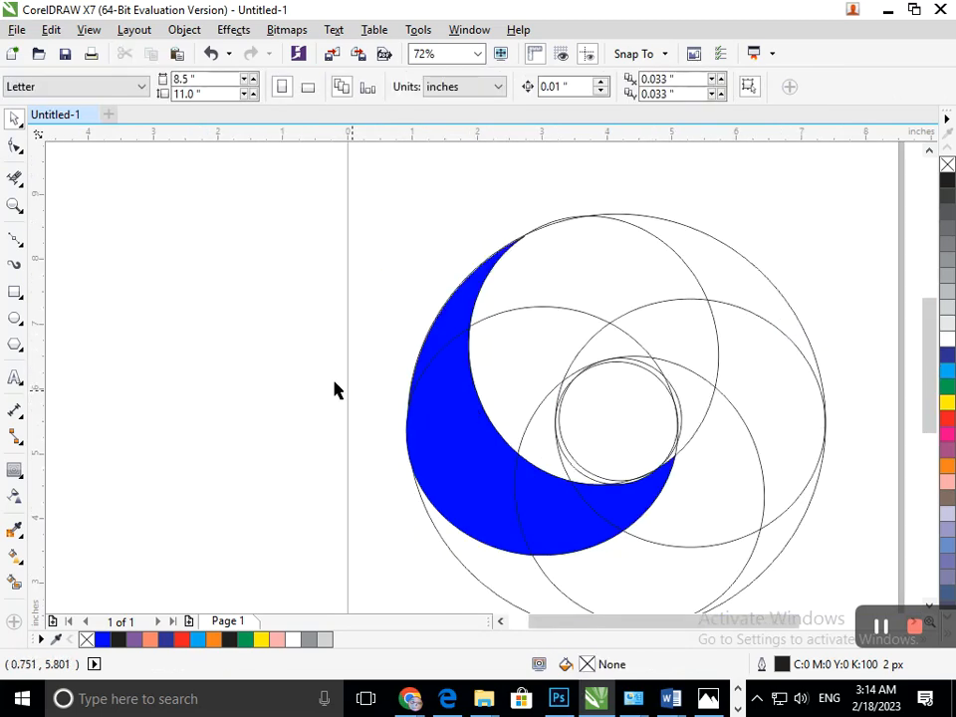
# Step: Select all four blue pieces that form the crescent, undoing any accidental shift of a piece
pyautogui.moveTo(517, 499); pyautogui.dragTo(436, 511)
pyautogui.hotkey('ctrl', 'z')
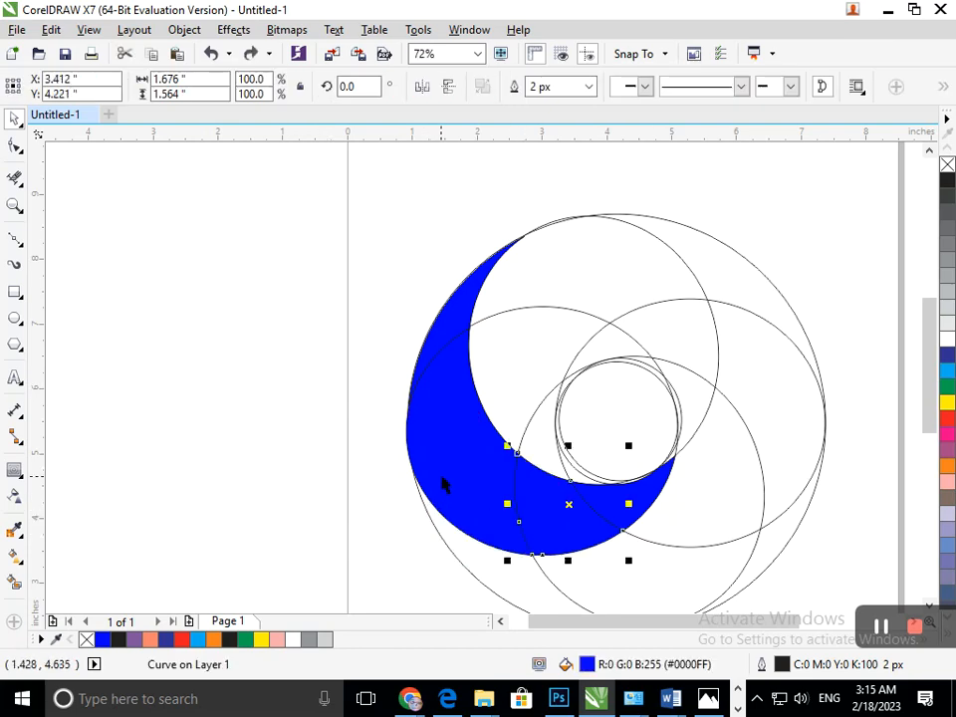
pyautogui.click(459, 456)
pyautogui.keyDown('shift'); pyautogui.click(556, 512); pyautogui.keyUp('shift')
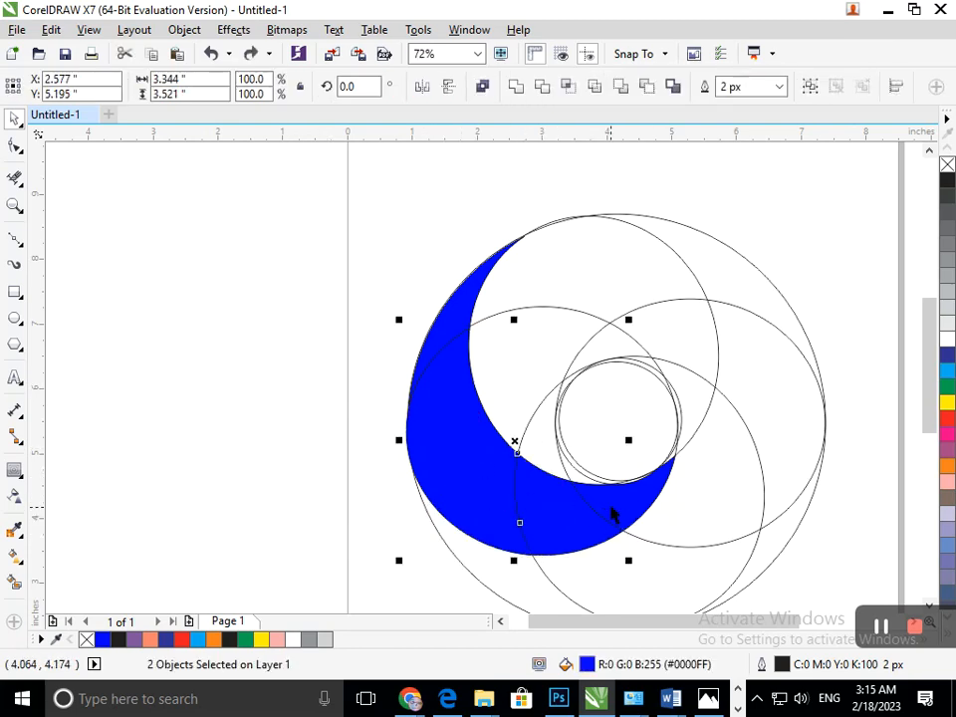
pyautogui.keyDown('shift'); pyautogui.click(460, 340); pyautogui.keyUp('shift')
pyautogui.keyDown('shift'); pyautogui.click(458, 317); pyautogui.keyUp('shift')
pyautogui.click(468, 454)
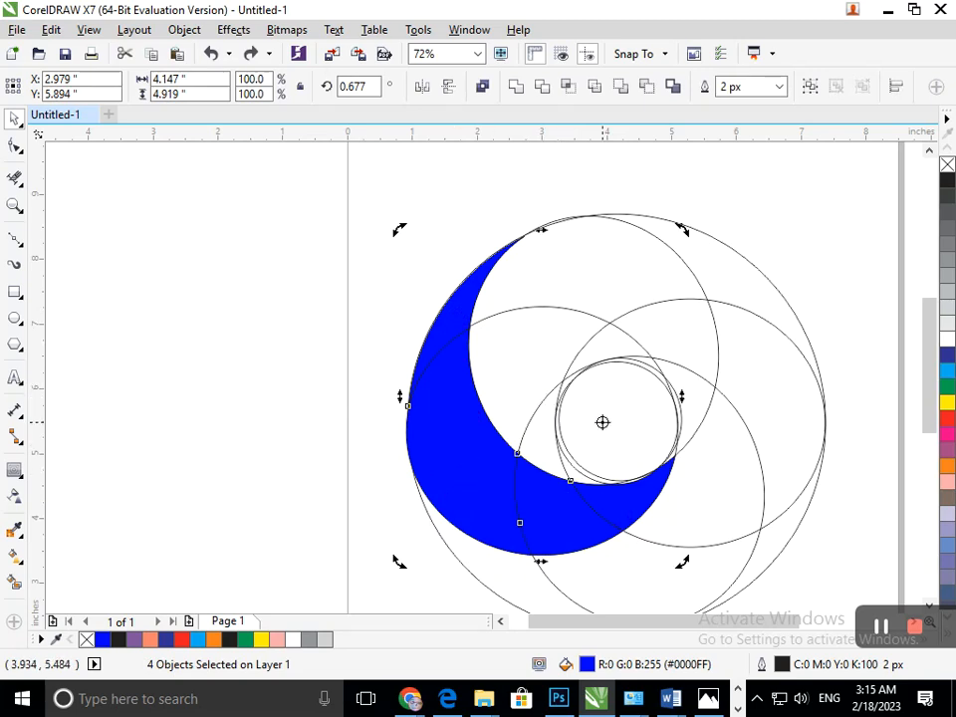
pyautogui.moveTo(613, 435); pyautogui.dragTo(616, 424)
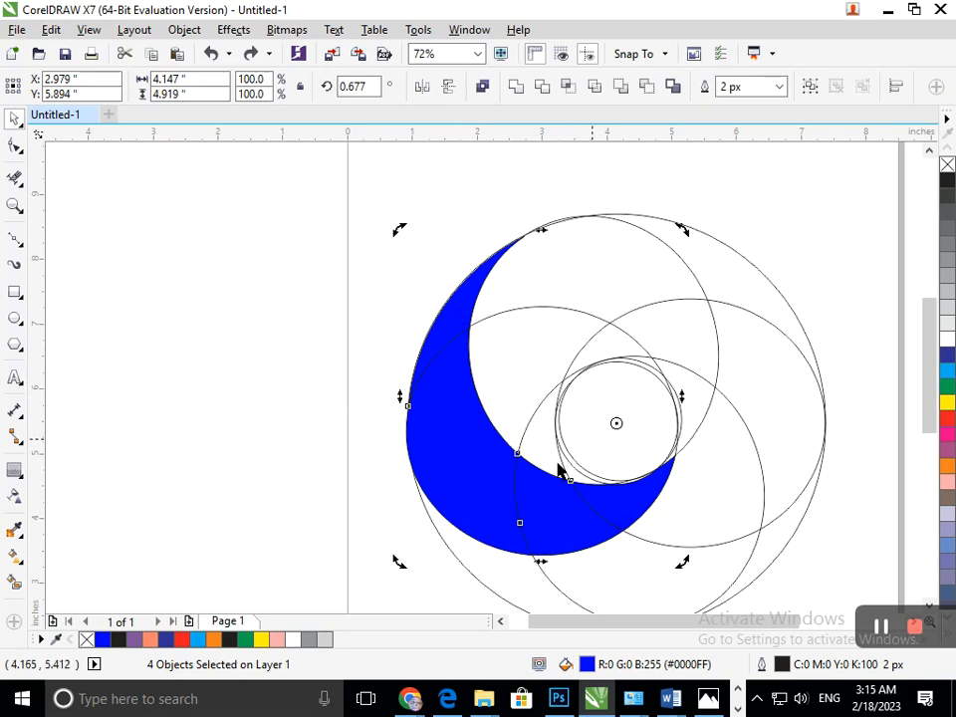
pyautogui.moveTo(684, 229); pyautogui.dragTo(768, 453)
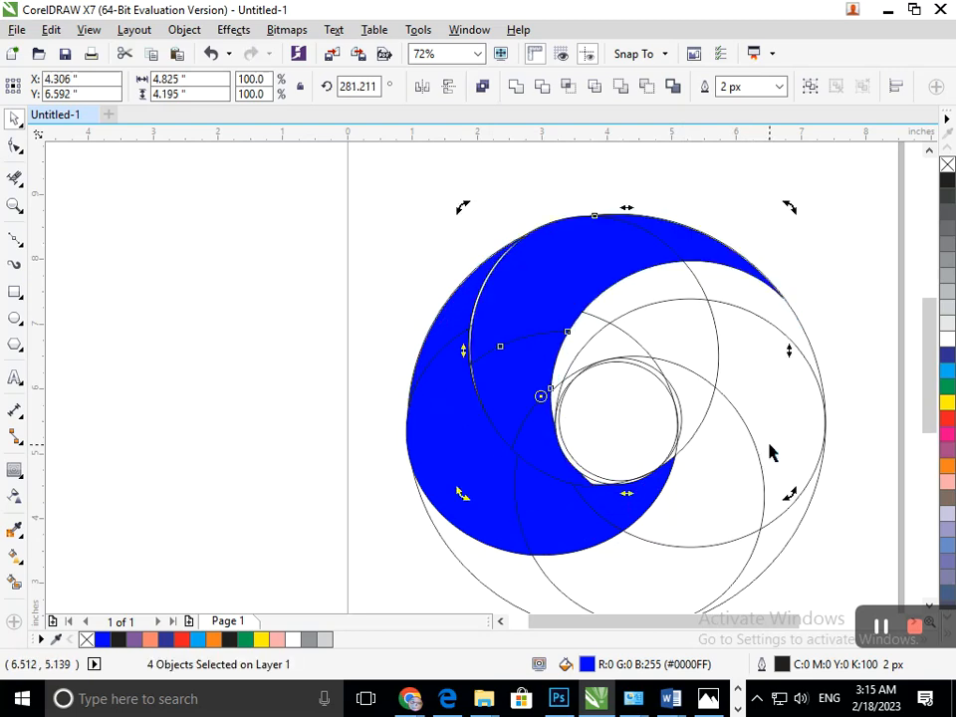
pyautogui.hotkey('ctrl', 'r')
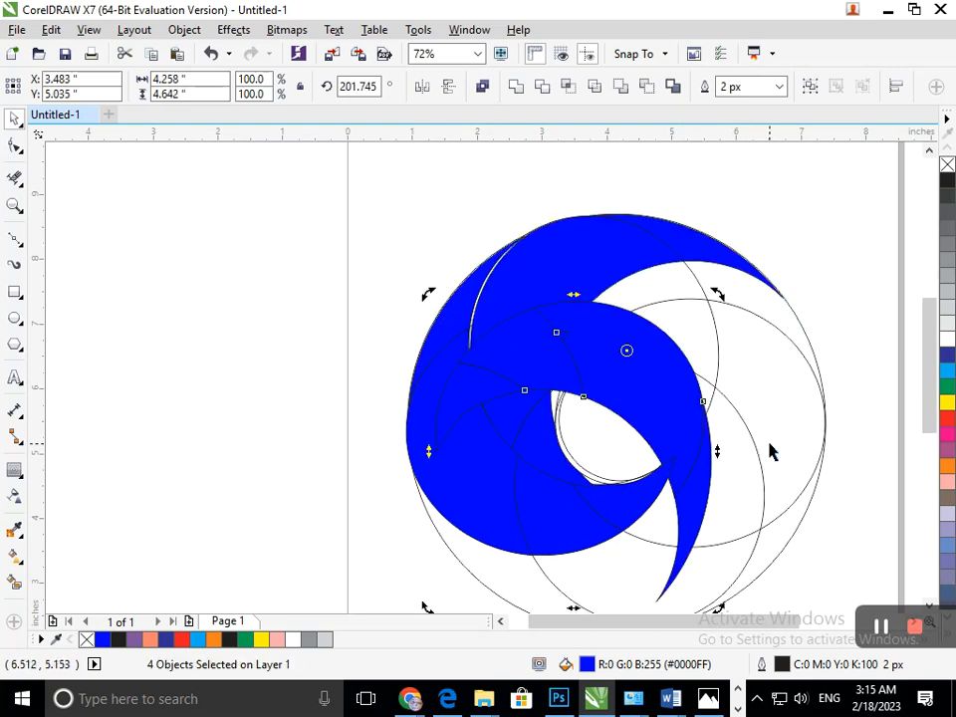
pyautogui.hotkey('ctrl', 'z')
pyautogui.hotkey('ctrl', 'z')
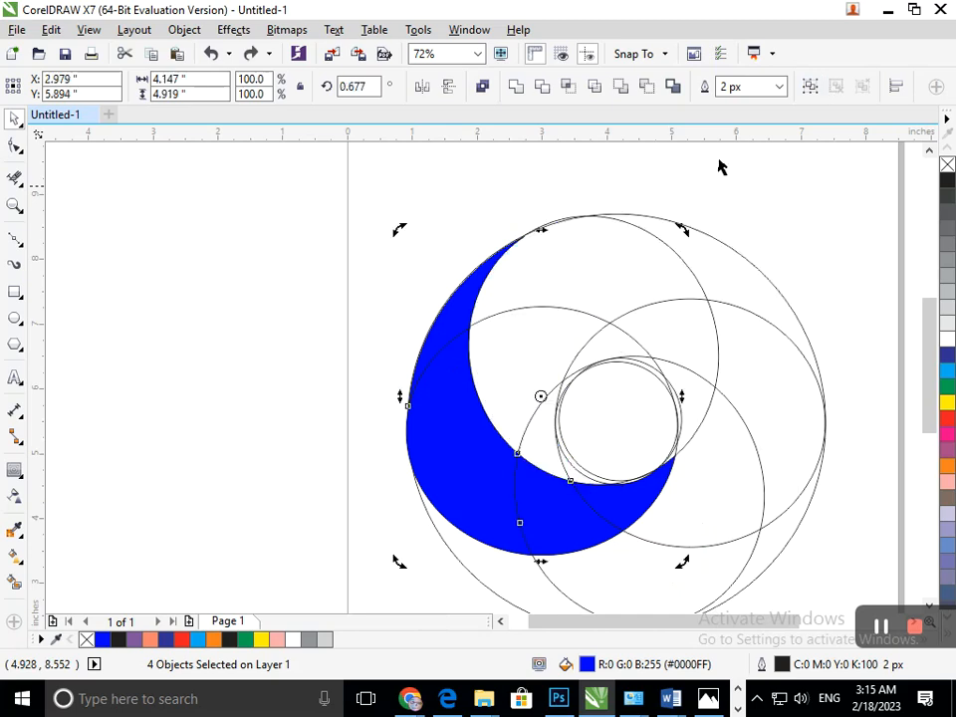
# Step: Weld the four blue pieces into one crescent and place its rotation centre at the middle of the small circle
pyautogui.hotkey('shift', 'F4')
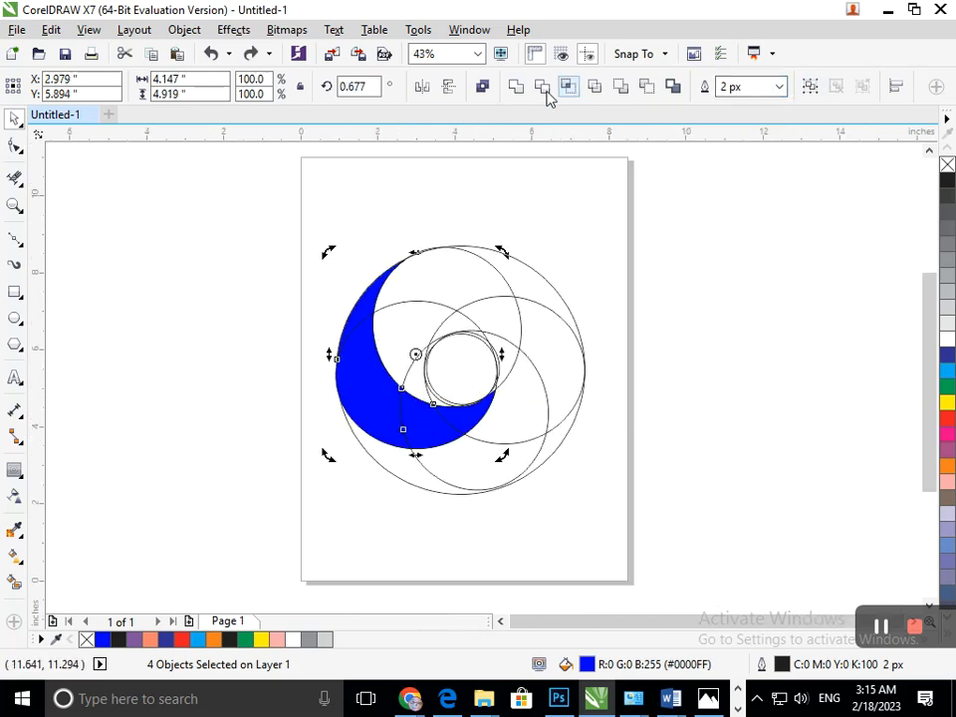
pyautogui.click(515, 88)
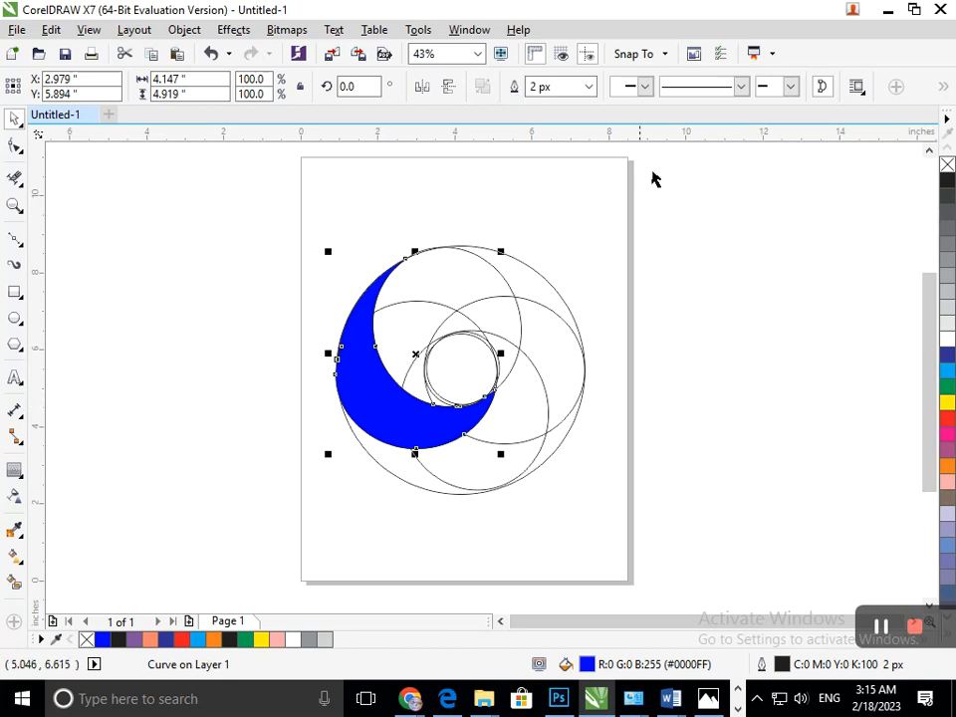
pyautogui.click(373, 419)
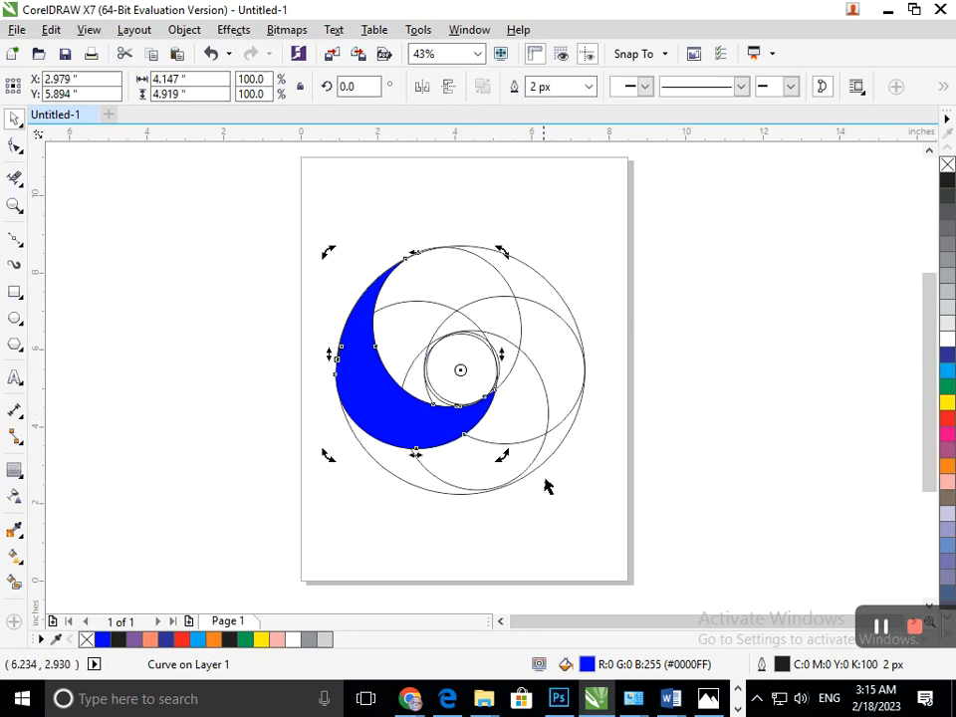
# Step: Delete all the construction ellipses and circles around the blue crescent, then select the crescent for rotation
pyautogui.click(520, 455)
pyautogui.click(519, 448)
pyautogui.press('Delete')
pyautogui.moveTo(534, 409); pyautogui.dragTo(639, 521)
pyautogui.press('Delete')
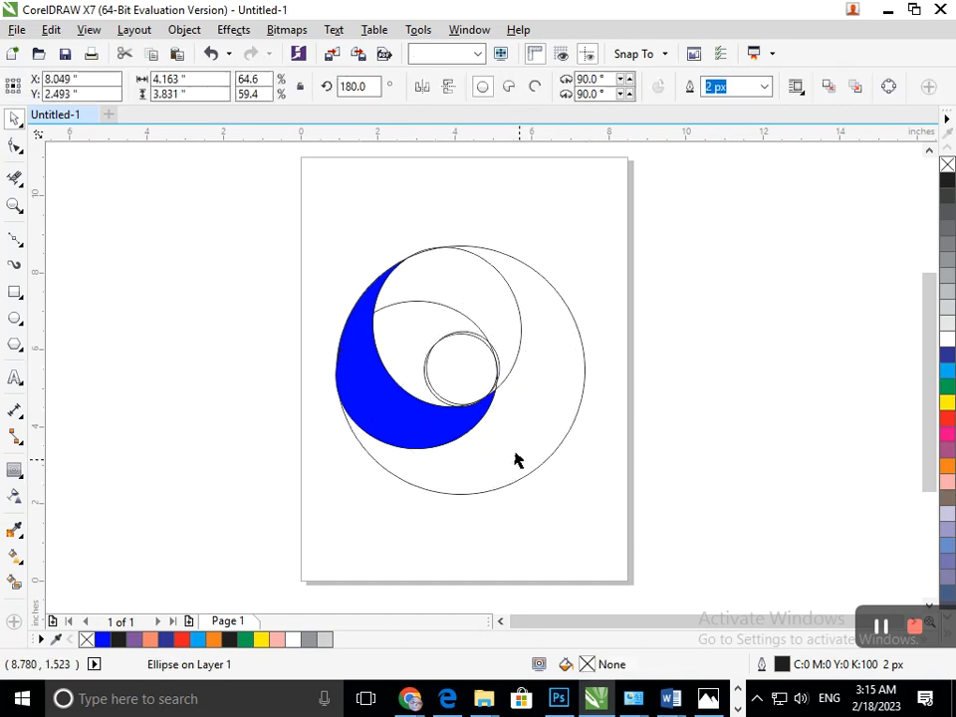
pyautogui.moveTo(513, 450); pyautogui.dragTo(642, 524)
pyautogui.press('Delete')
pyautogui.moveTo(509, 333); pyautogui.dragTo(623, 320)
pyautogui.press('Delete')
pyautogui.moveTo(418, 314); pyautogui.dragTo(565, 263)
pyautogui.press('Delete')
pyautogui.click(474, 363)
pyautogui.press('Delete')
pyautogui.moveTo(480, 362); pyautogui.dragTo(679, 349)
pyautogui.press('Delete')
pyautogui.click(378, 426)
pyautogui.click(379, 420)
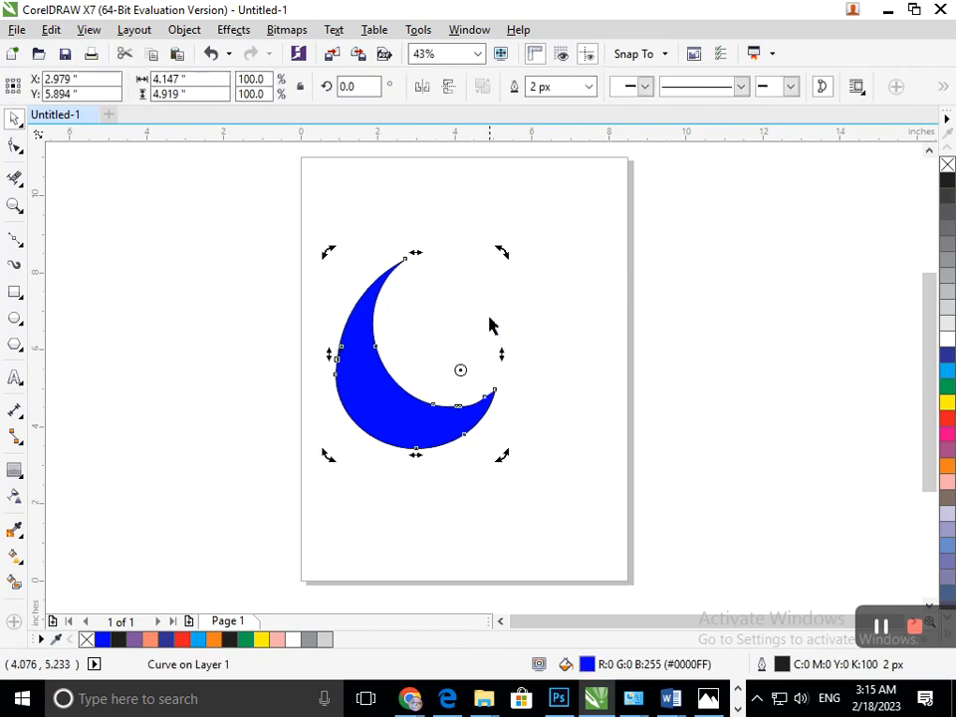
# Step: Rotate a copy of the blue crescent about 78° clockwise around its rotation centre and repeat it to form a five-crescent ring
pyautogui.moveTo(498, 257); pyautogui.dragTo(591, 396)
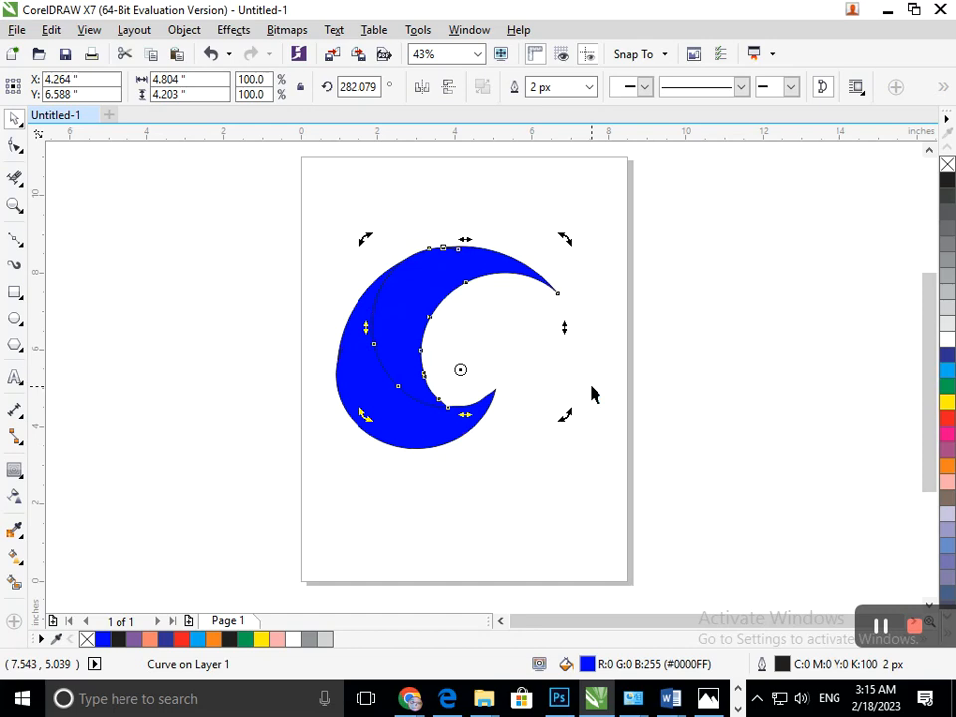
pyautogui.hotkey('ctrl', 'r')
pyautogui.hotkey('ctrl', 'r')
pyautogui.hotkey('ctrl', 'r')
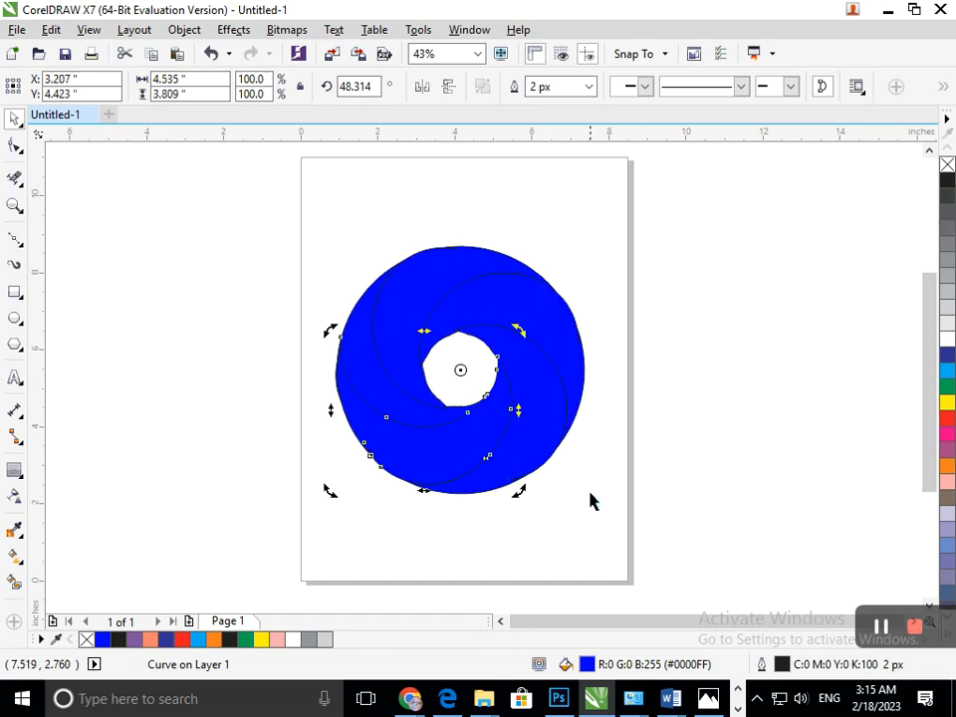
pyautogui.click(560, 577)
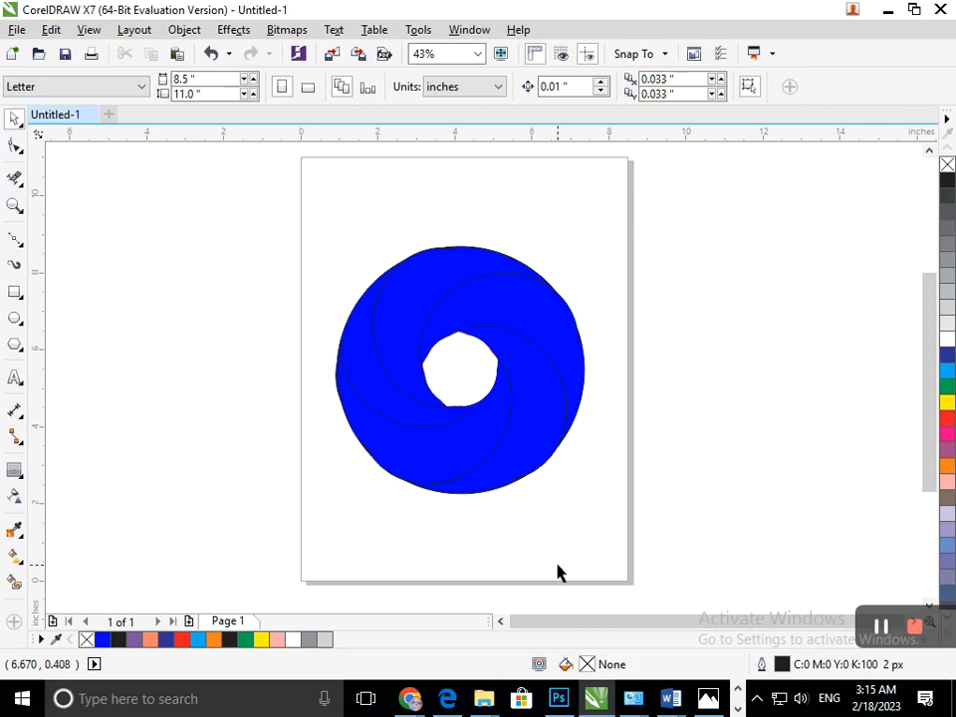
# Step: Undo the rotated copies and move the remaining blue crescent's rotation centre slightly lower
pyautogui.hotkey('ctrl', 'z')
pyautogui.hotkey('ctrl', 'z')
pyautogui.hotkey('ctrl', 'z')
pyautogui.click(478, 469)
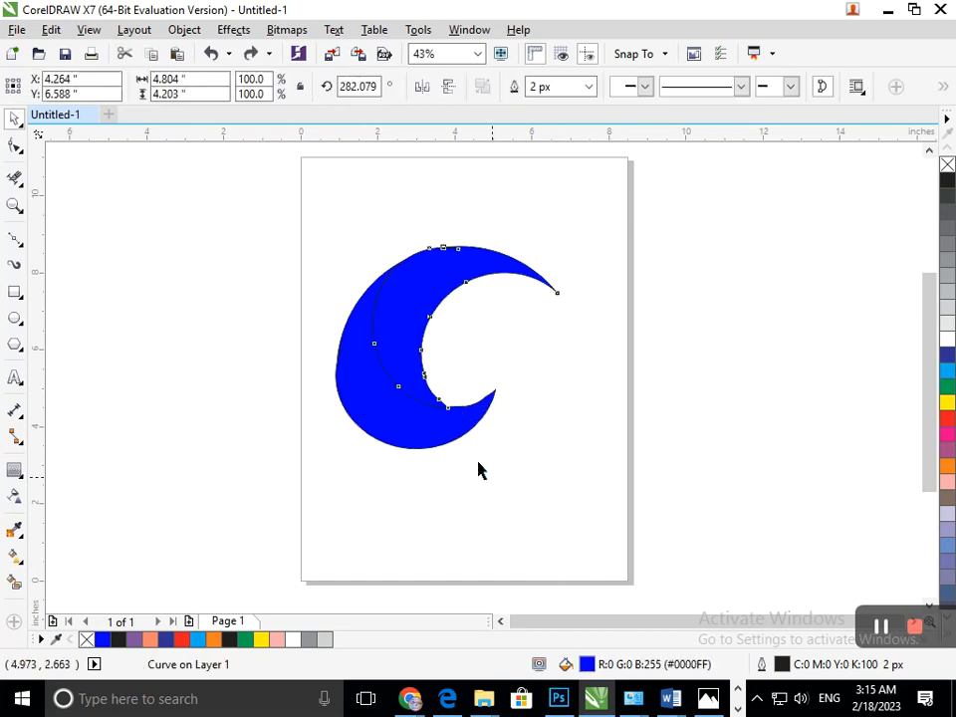
pyautogui.click(400, 404)
pyautogui.click(400, 404)
pyautogui.moveTo(461, 370); pyautogui.dragTo(456, 376)
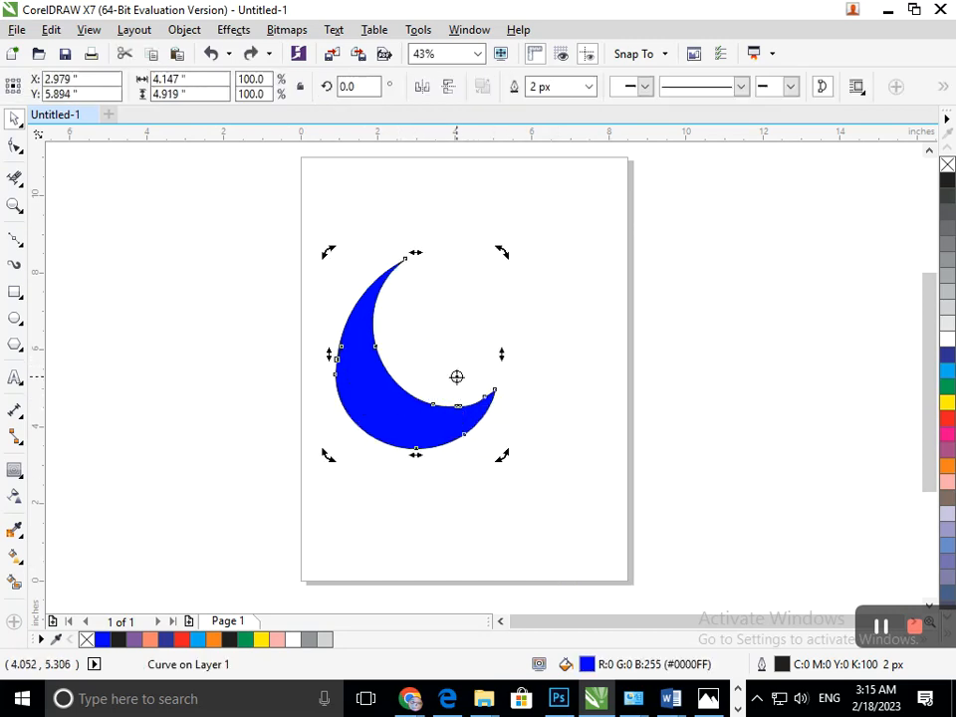
# Step: Try rotating a copy of the blue crescent about 74° clockwise and repeating it into a ring, undoing all the copies
pyautogui.moveTo(499, 252); pyautogui.dragTo(612, 386)
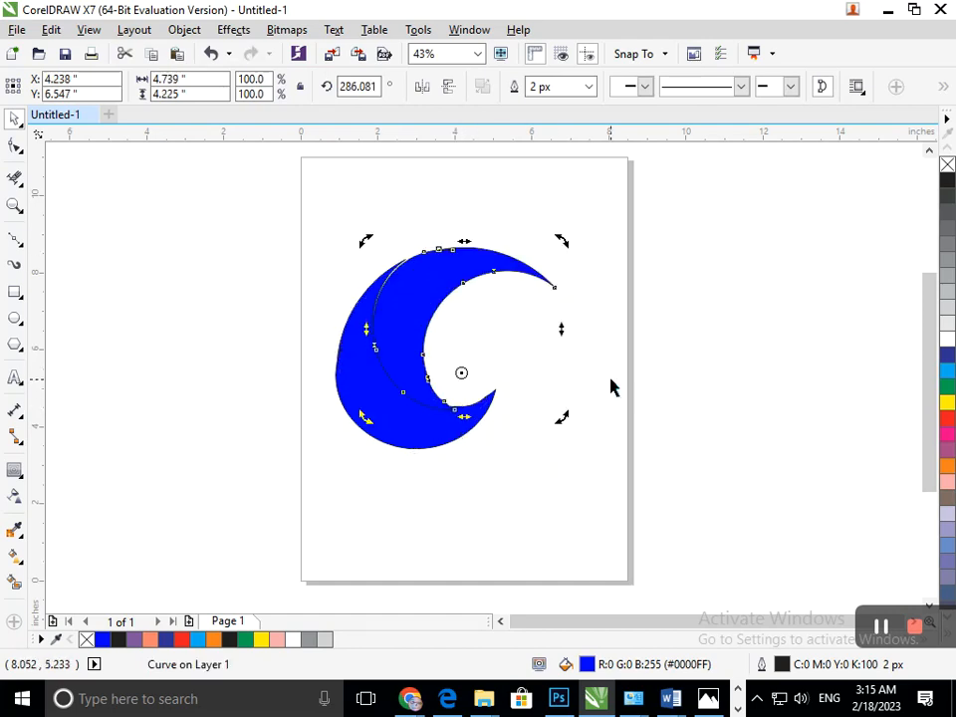
pyautogui.hotkey('ctrl', 'r')
pyautogui.hotkey('ctrl', 'r')
pyautogui.hotkey('ctrl', 'r')
pyautogui.hotkey('ctrl', 'r')
pyautogui.hotkey('ctrl', 'z')
pyautogui.hotkey('ctrl', 'z')
pyautogui.hotkey('ctrl', 'z')
pyautogui.hotkey('ctrl', 'z')
pyautogui.hotkey('ctrl', 'z')
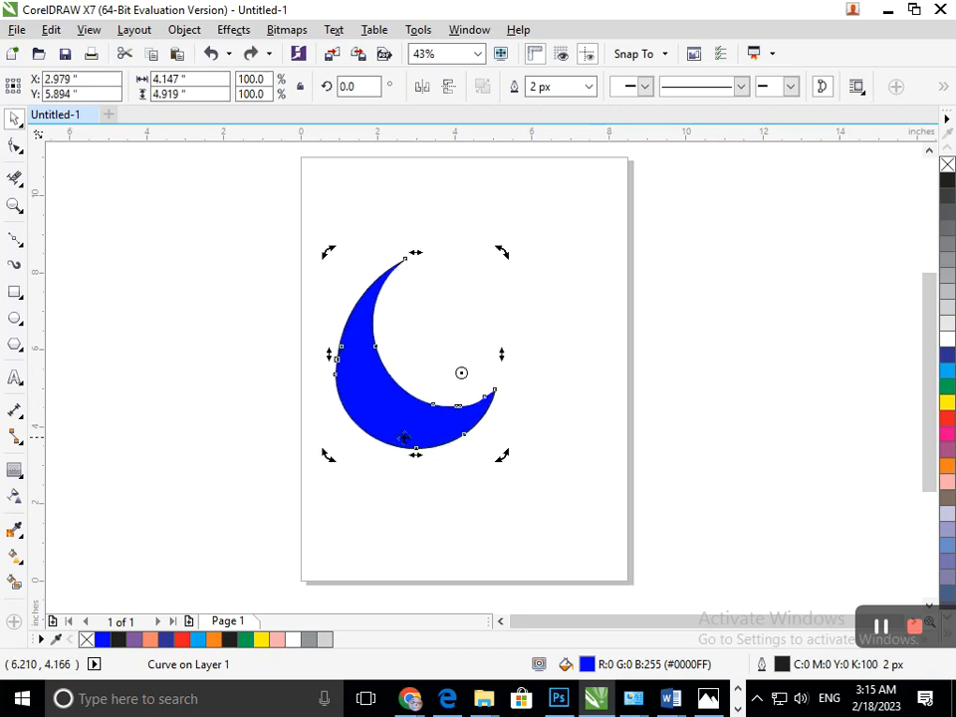
# Step: Apply a linear fountain fill to the crescent from its upper tip to its lower tip, with black as the end colour
pyautogui.click(361, 510)
pyautogui.click(408, 400)
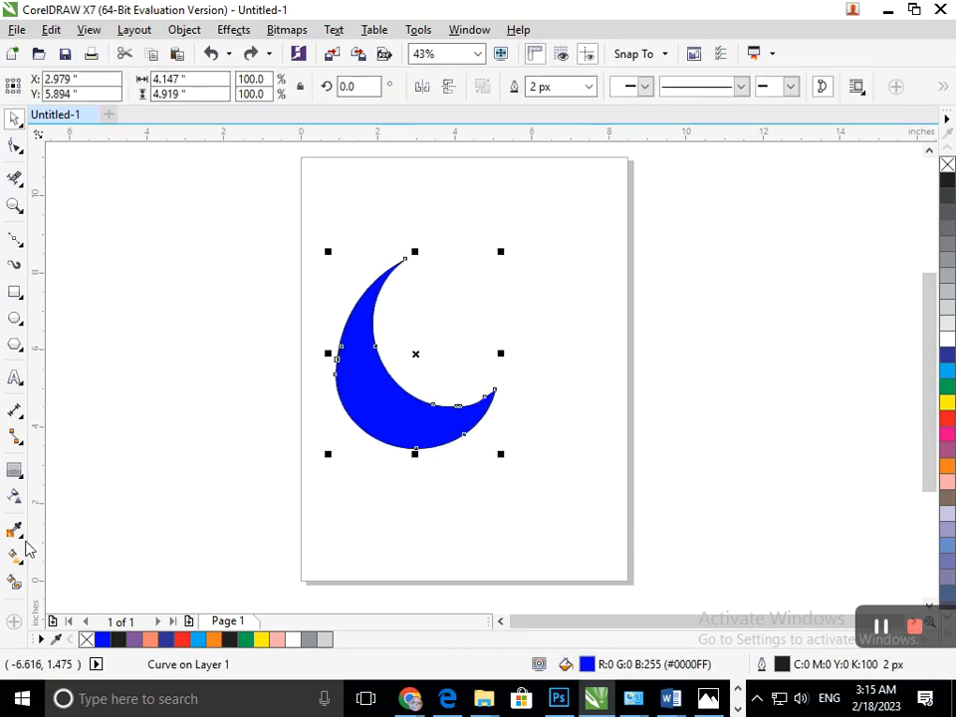
pyautogui.click(16, 558)
pyautogui.click(92, 556)
pyautogui.moveTo(370, 288); pyautogui.dragTo(458, 430)
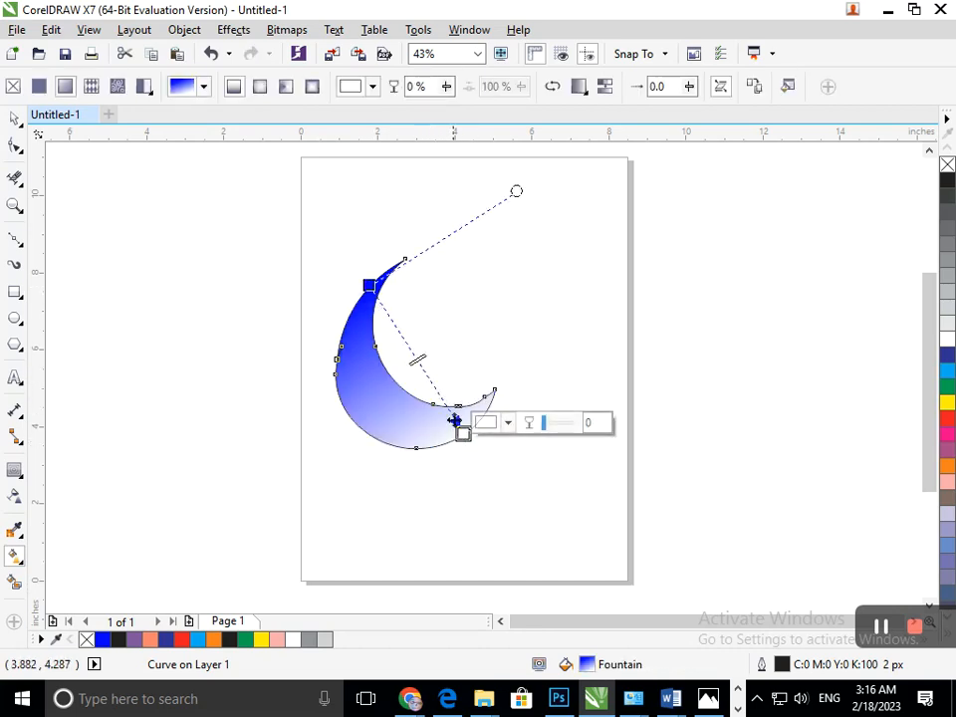
pyautogui.click(487, 422)
pyautogui.click(529, 537)
pyautogui.moveTo(534, 561); pyautogui.dragTo(484, 613)
# Step: Set the fountain fill's start node near the crescent's upper tip to black (#000000)
pyautogui.click(370, 288)
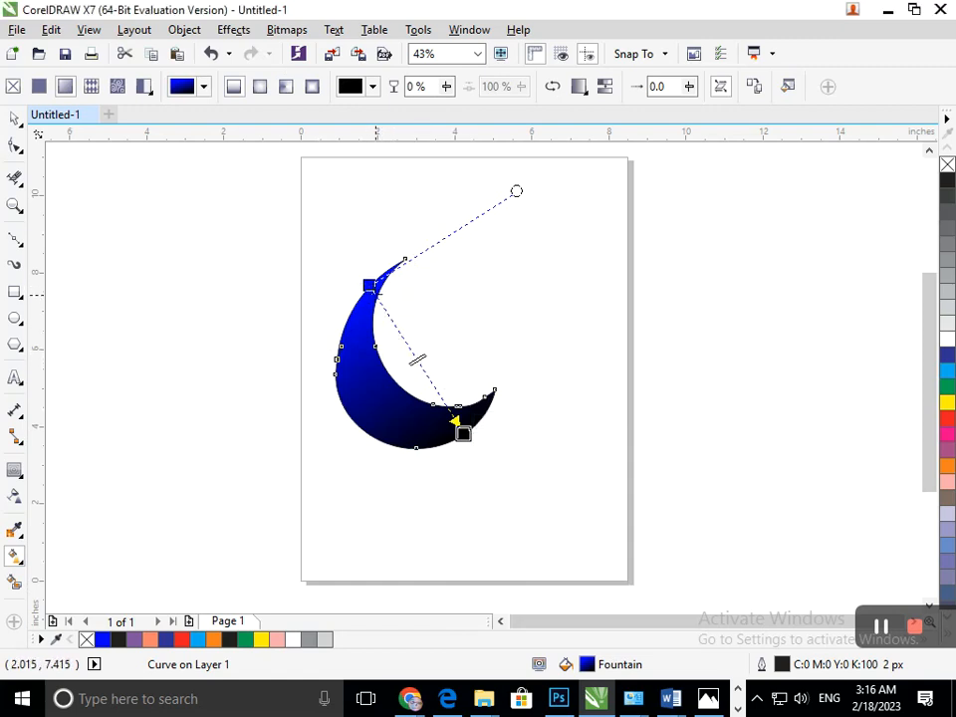
pyautogui.click(370, 285)
pyautogui.click(391, 275)
pyautogui.click(371, 293)
pyautogui.click(413, 273)
pyautogui.click(392, 460)
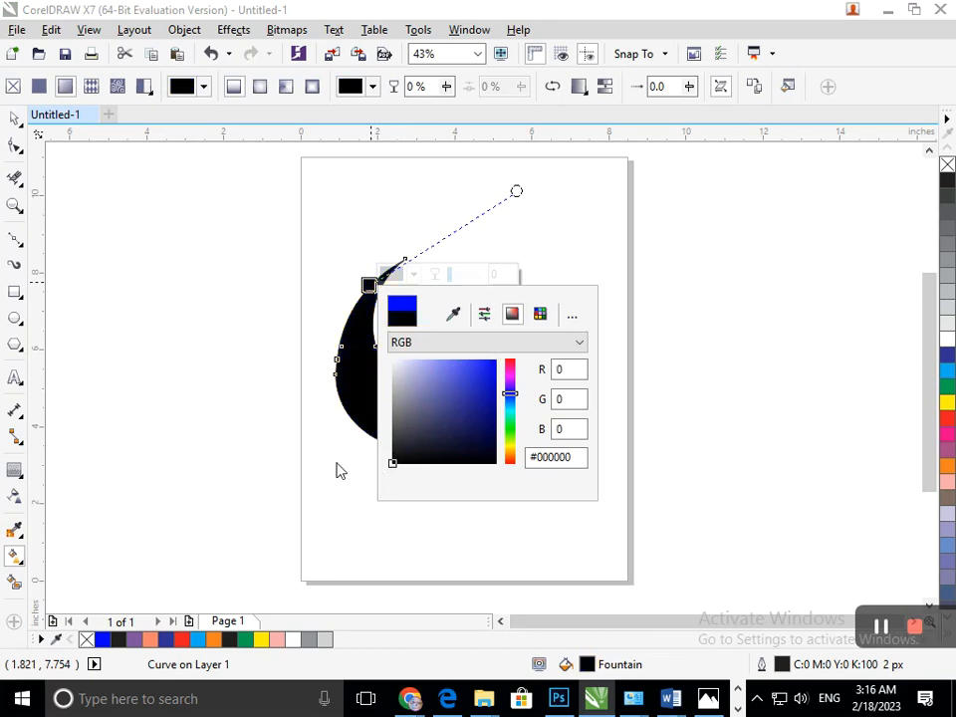
pyautogui.click(243, 451)
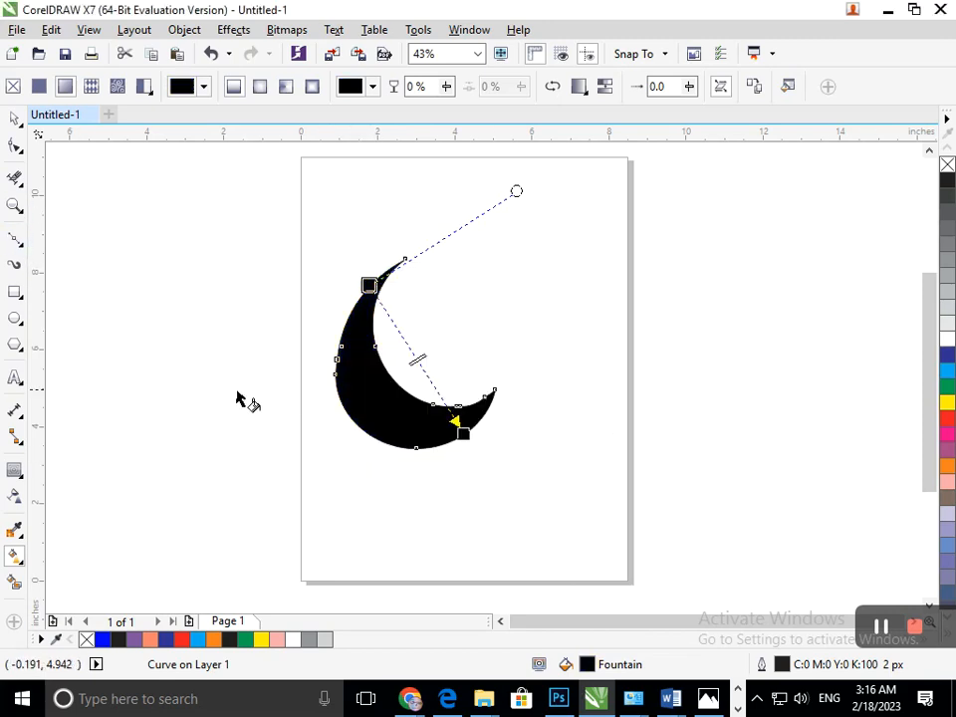
# Step: Add a middle node at 46% of the fountain fill and colour it green (#00FF59)
pyautogui.doubleClick(415, 355)
pyautogui.click(454, 342)
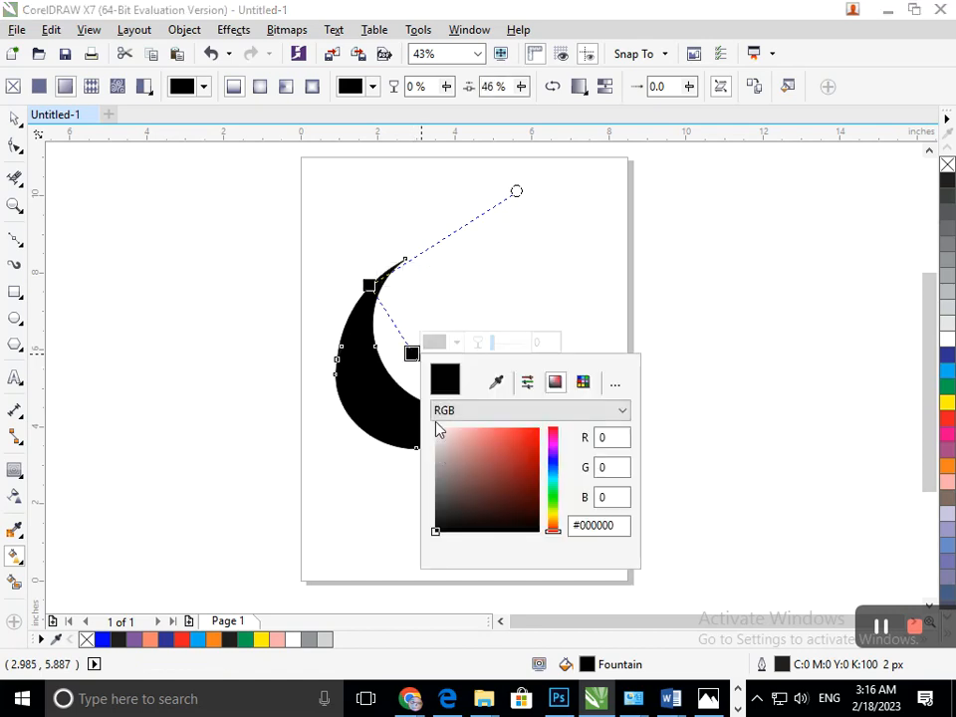
pyautogui.click(554, 494)
pyautogui.click(538, 427)
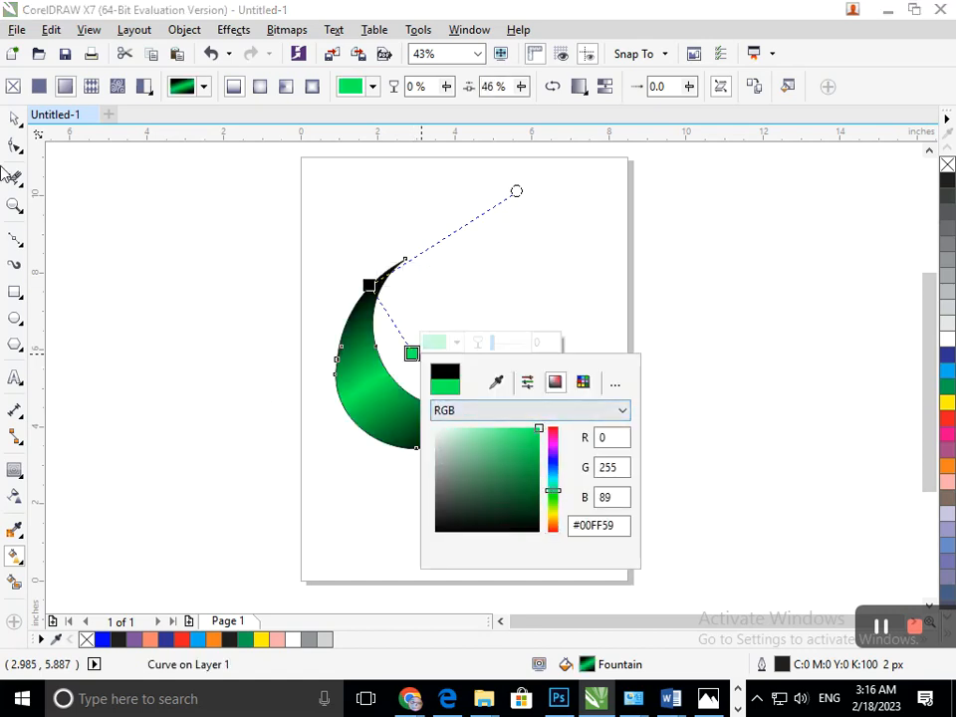
pyautogui.click(12, 119)
pyautogui.click(111, 256)
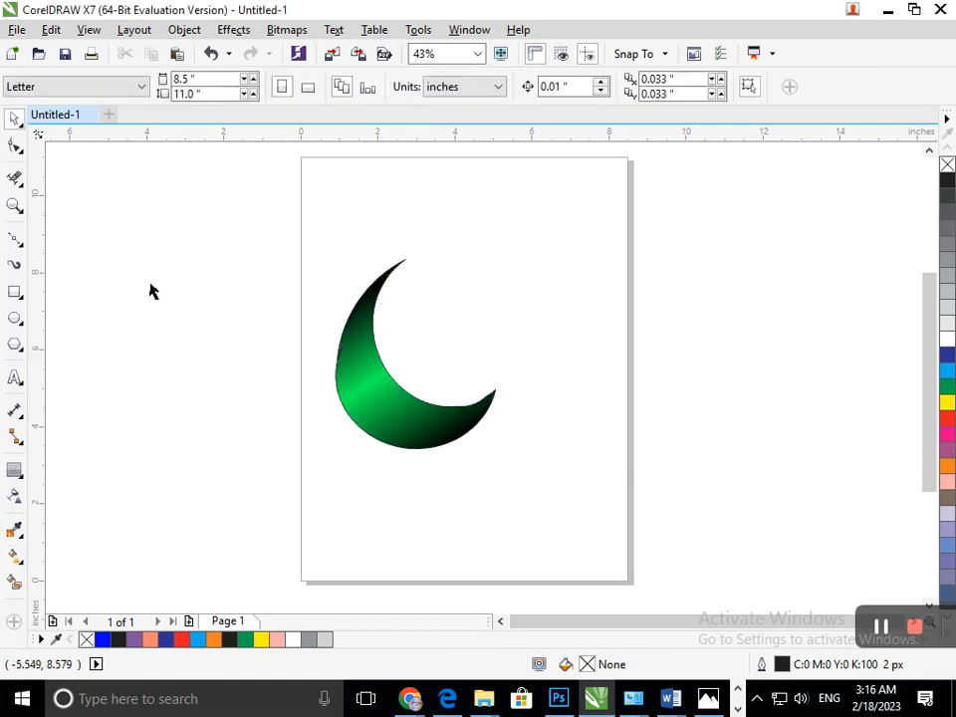
# Step: Rotate a copy of the green crescent about 74° clockwise around its rotation centre and repeat it to form a five-crescent ring
pyautogui.click(373, 397)
pyautogui.click(373, 397)
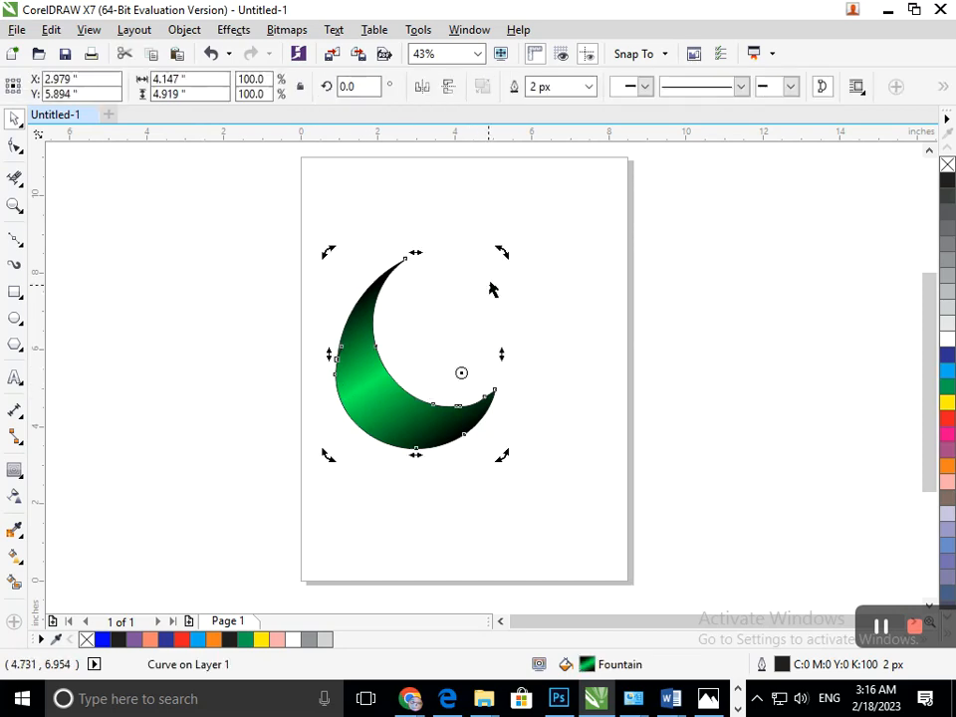
pyautogui.moveTo(497, 250); pyautogui.dragTo(559, 379)
pyautogui.hotkey('ctrl', 'r')
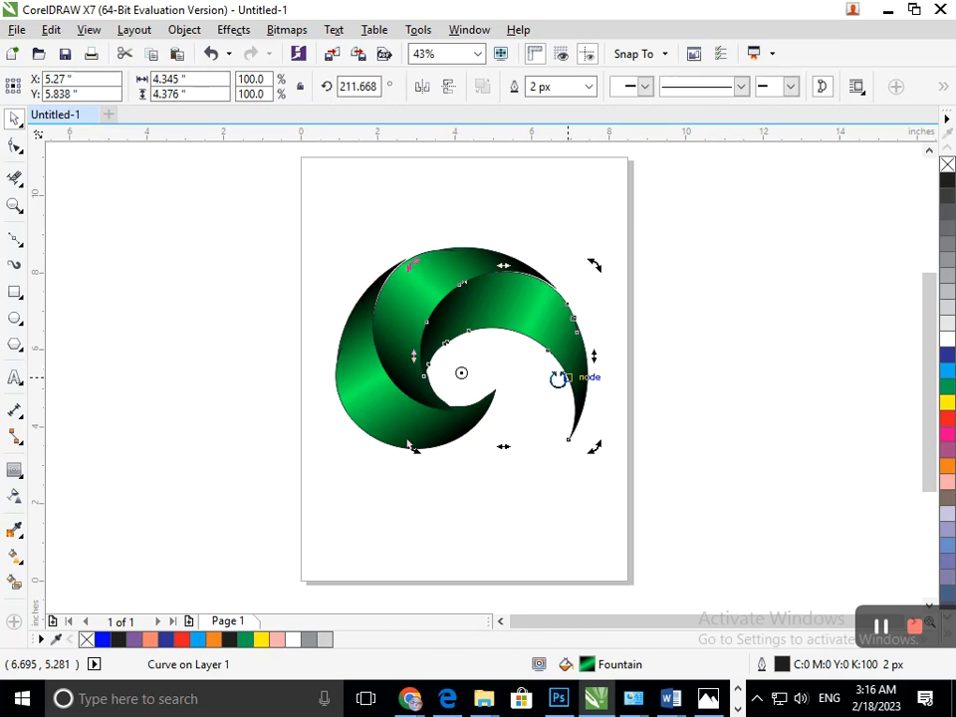
pyautogui.hotkey('ctrl', 'r')
pyautogui.hotkey('ctrl', 'r')
pyautogui.hotkey('ctrl', 'r')
pyautogui.hotkey('ctrl', 'z')
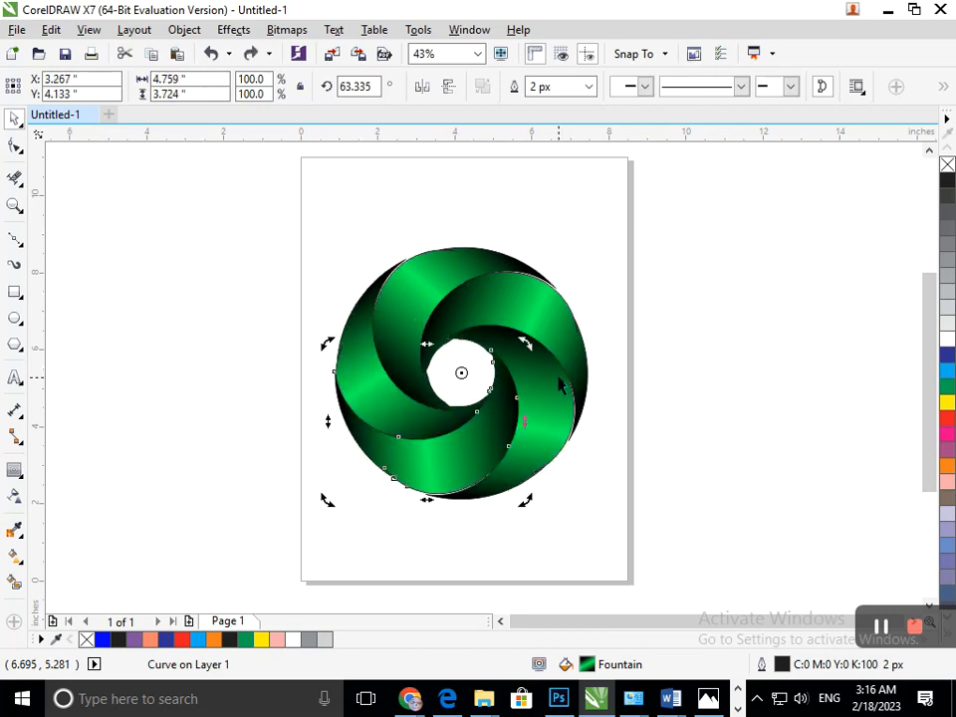
pyautogui.click(601, 582)
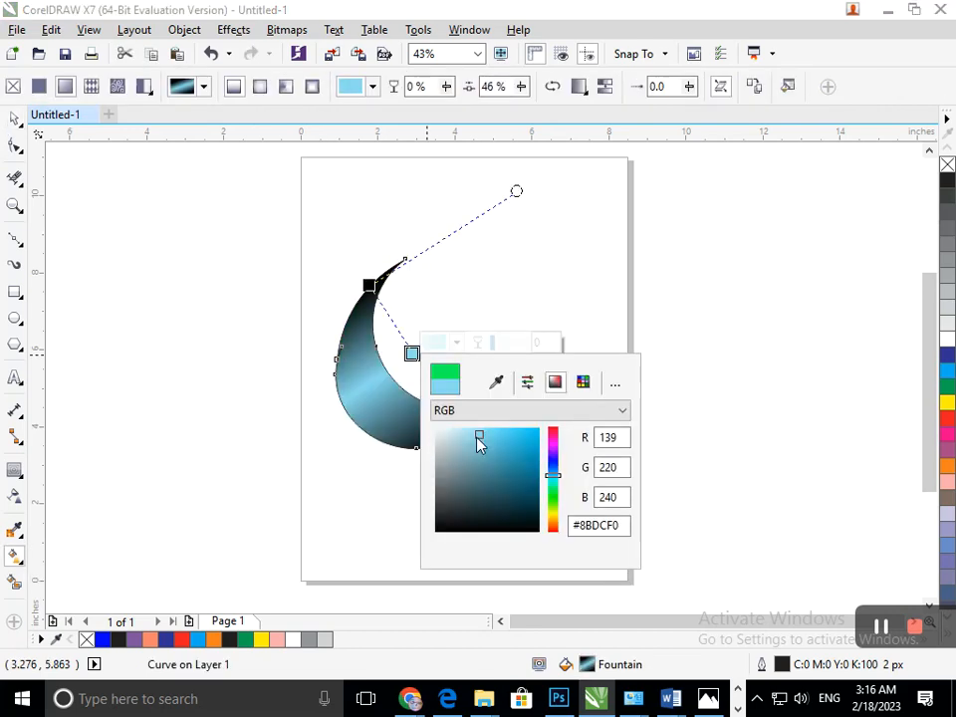
# Step: Recolour the single crescent's middle fountain fill node light blue (#77D9F2)
pyautogui.moveTo(478, 441)
pyautogui.mouseDown()
pyautogui.moveTo(512, 465)
pyautogui.moveTo(463, 429)
pyautogui.moveTo(484, 431)
pyautogui.moveTo(487, 442)
pyautogui.moveTo(487, 434)
pyautogui.mouseUp()
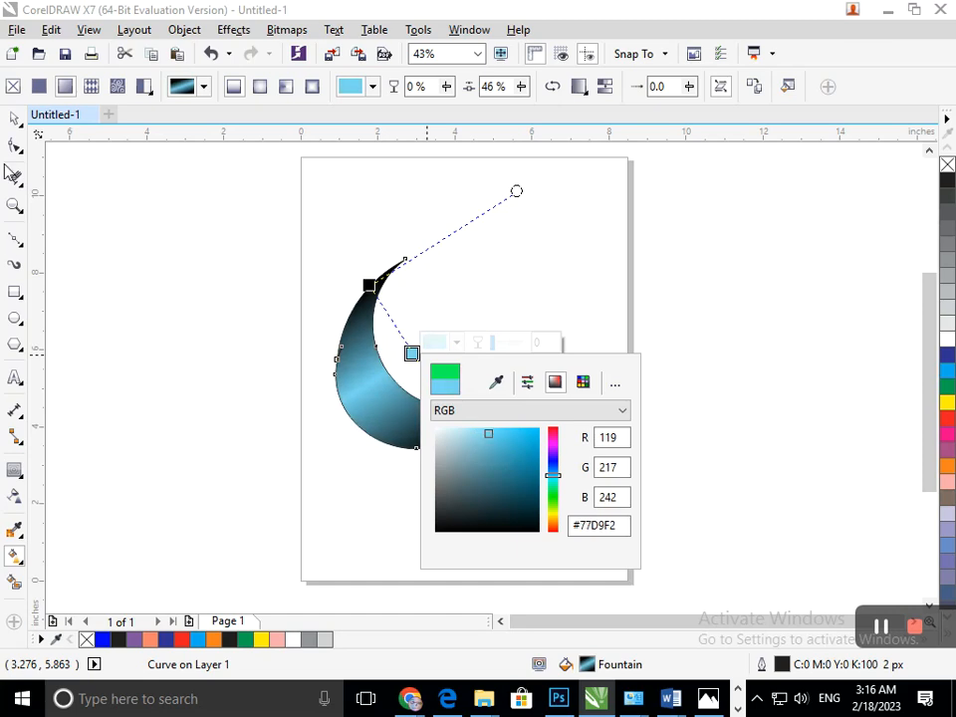
pyautogui.click(14, 117)
pyautogui.click(330, 403)
pyautogui.click(359, 399)
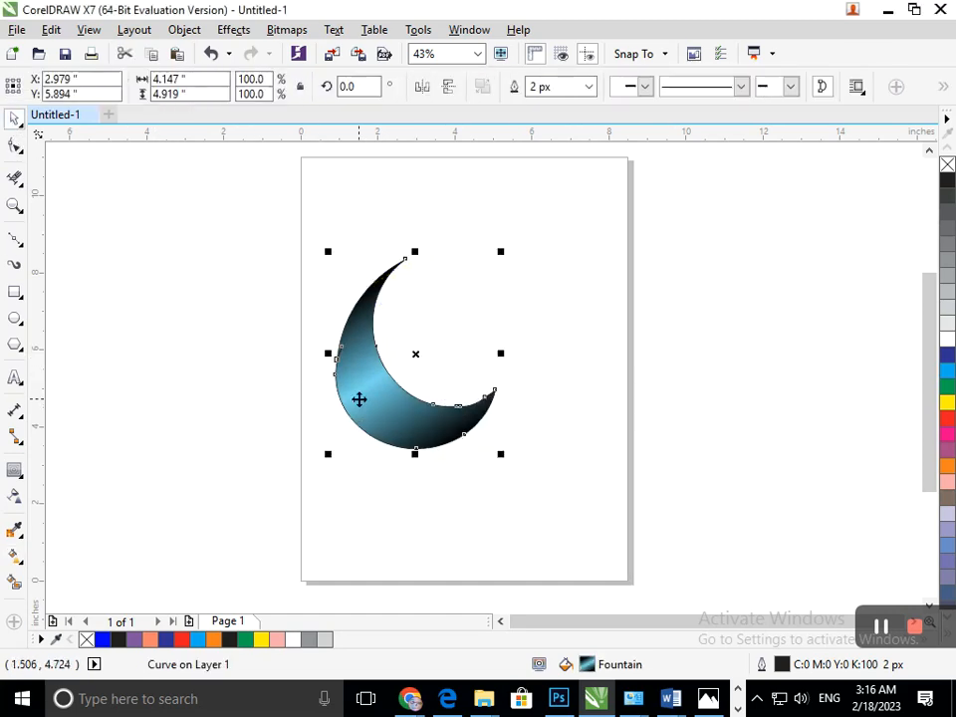
# Step: Change the middle fountain fill node of the crescent to pinkish red (#FF0062)
pyautogui.click(15, 557)
pyautogui.click(90, 555)
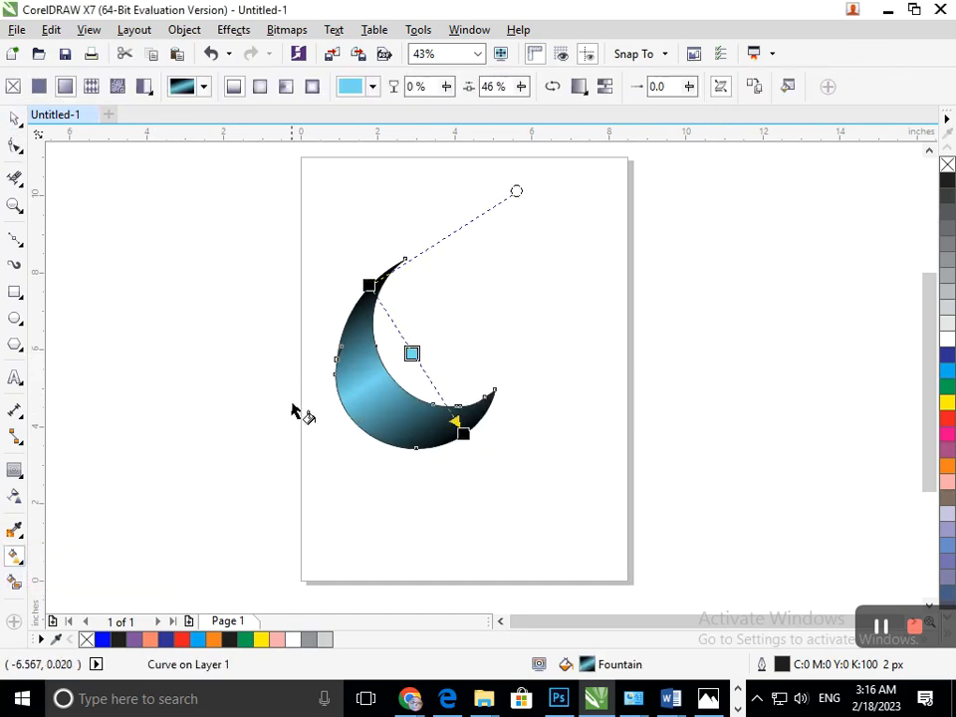
pyautogui.click(412, 353)
pyautogui.click(453, 341)
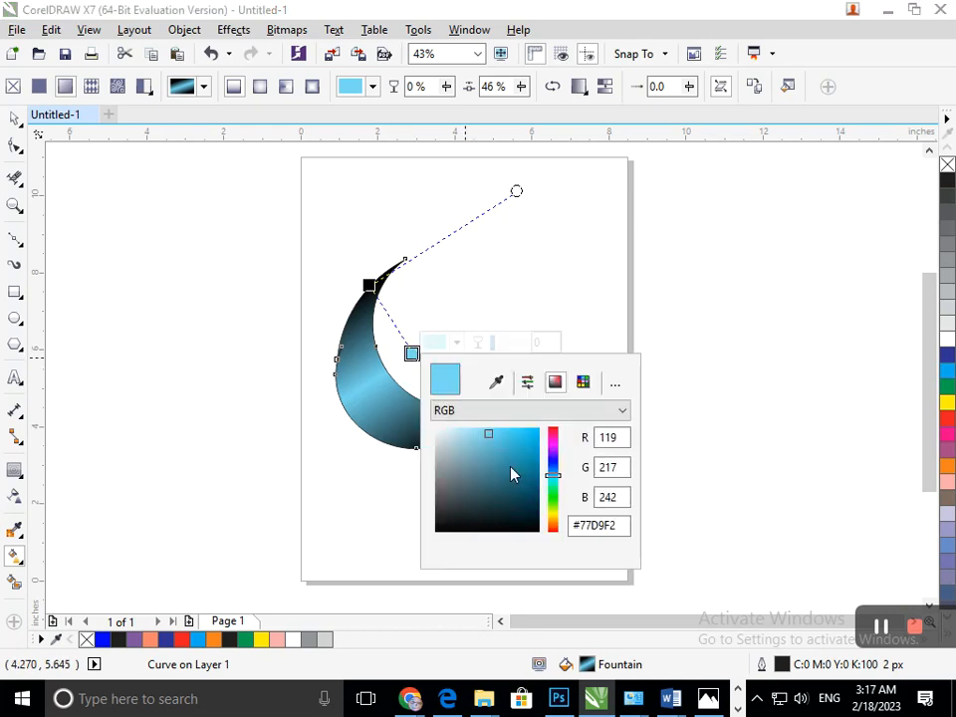
pyautogui.click(554, 528)
pyautogui.moveTo(510, 475); pyautogui.dragTo(500, 438)
pyautogui.moveTo(510, 438)
pyautogui.mouseDown()
pyautogui.moveTo(529, 429)
pyautogui.moveTo(513, 438)
pyautogui.mouseUp()
pyautogui.click(554, 505)
pyautogui.moveTo(554, 506)
pyautogui.mouseDown()
pyautogui.moveTo(554, 434)
pyautogui.moveTo(546, 429)
pyautogui.mouseUp()
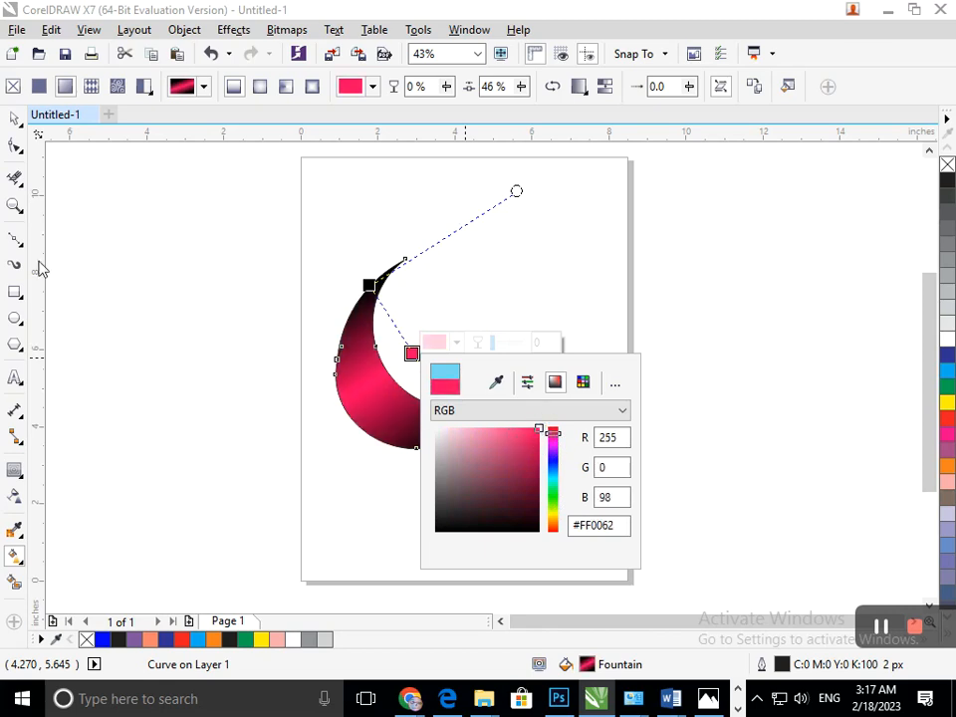
pyautogui.click(15, 119)
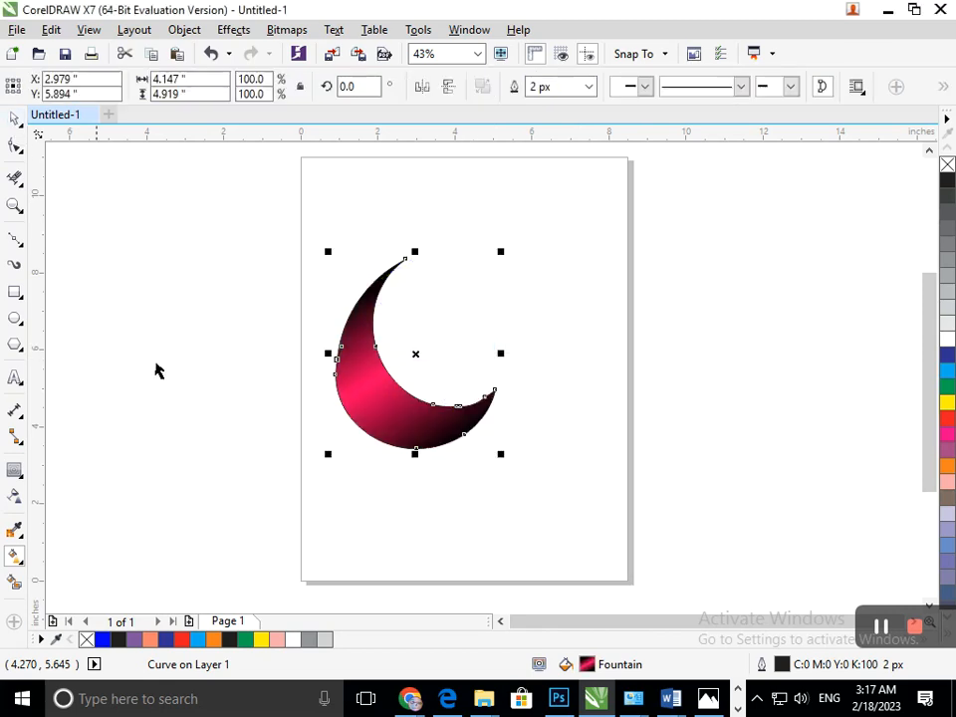
# Step: Try rotating a copy of the pinkish-red crescent about 74° clockwise around its rotation centre, undoing each attempt
pyautogui.click(362, 401)
pyautogui.moveTo(502, 253); pyautogui.dragTo(535, 409)
pyautogui.hotkey('ctrl', 'z')
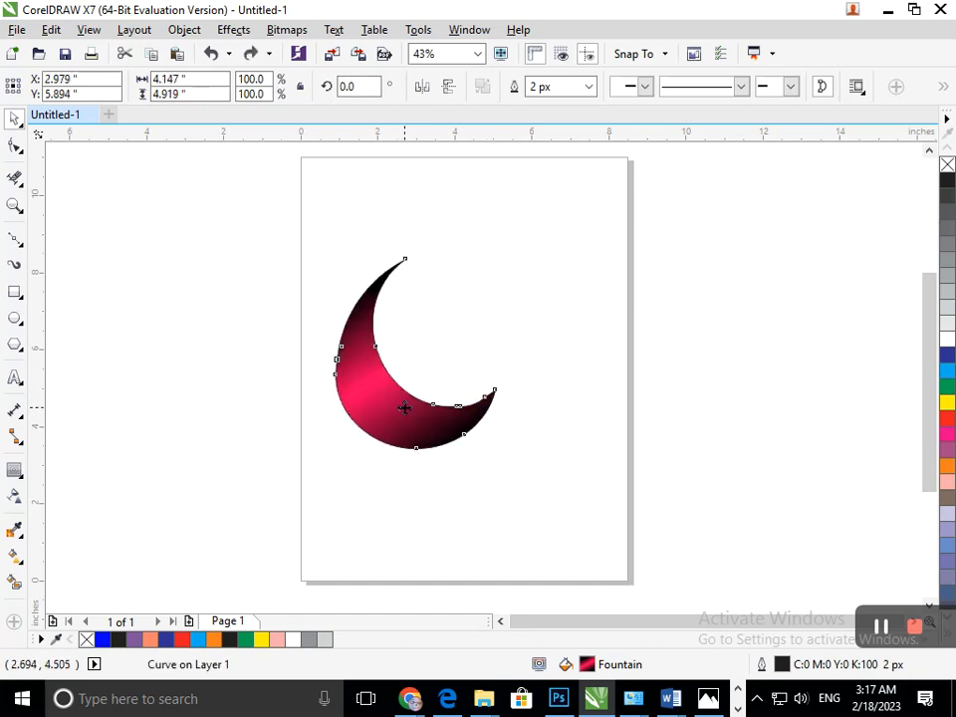
pyautogui.moveTo(502, 253); pyautogui.dragTo(516, 383)
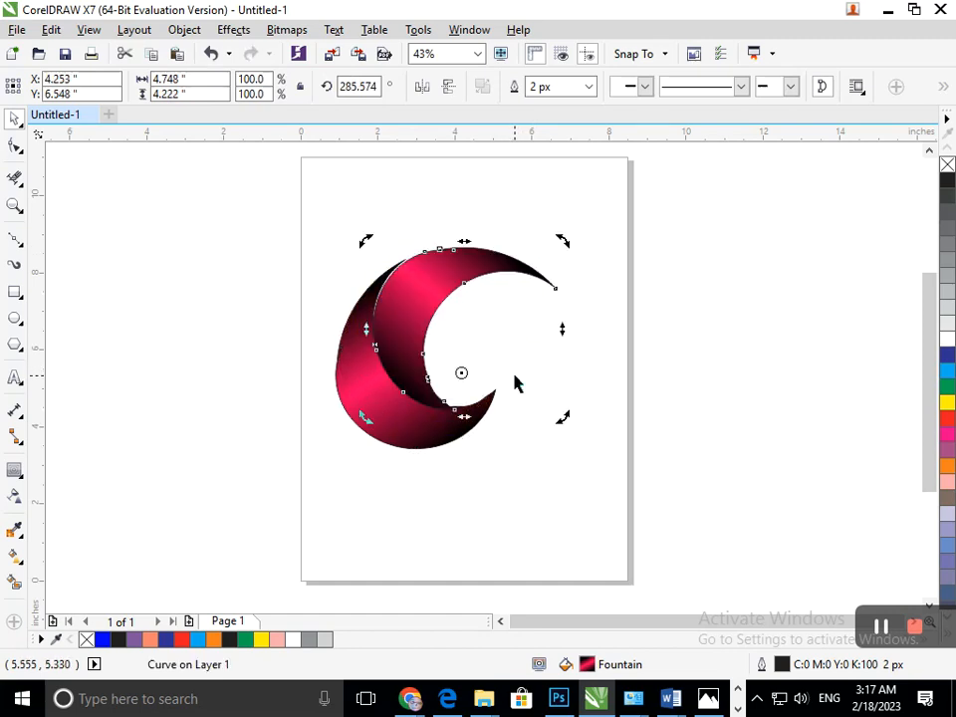
pyautogui.hotkey('ctrl', 'z')
# Step: Rotate a copy of the pinkish-red crescent about 73° clockwise around its rotation centre and repeat it to form a five-crescent swirl
pyautogui.moveTo(504, 255); pyautogui.dragTo(504, 381)
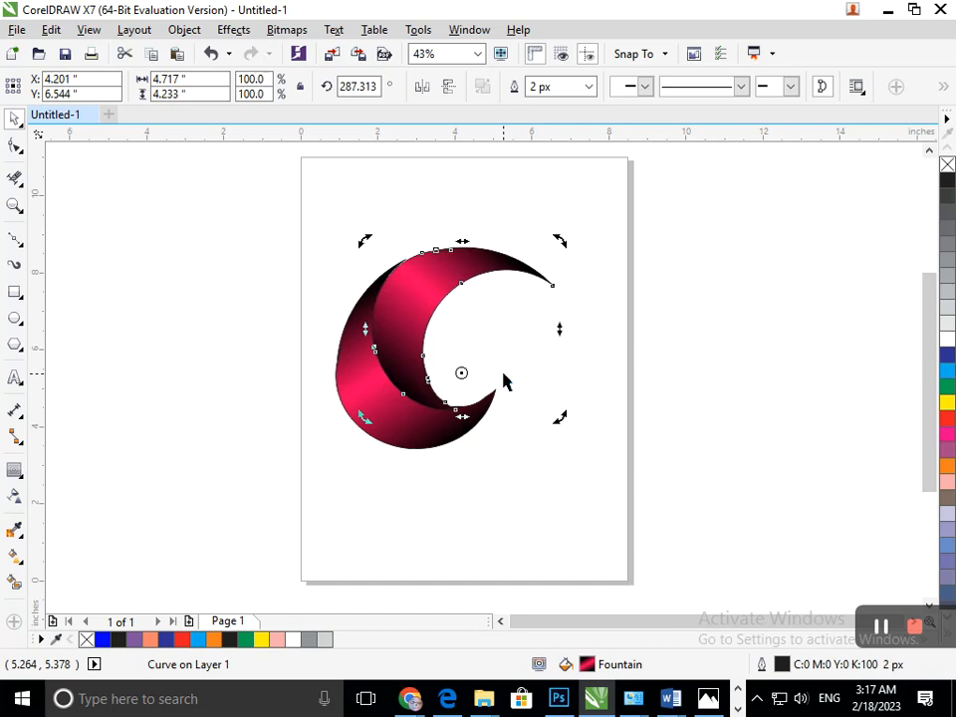
pyautogui.hotkey('ctrl', 'r')
pyautogui.hotkey('ctrl', 'r')
pyautogui.hotkey('ctrl', 'r')
pyautogui.hotkey('ctrl', 'r')
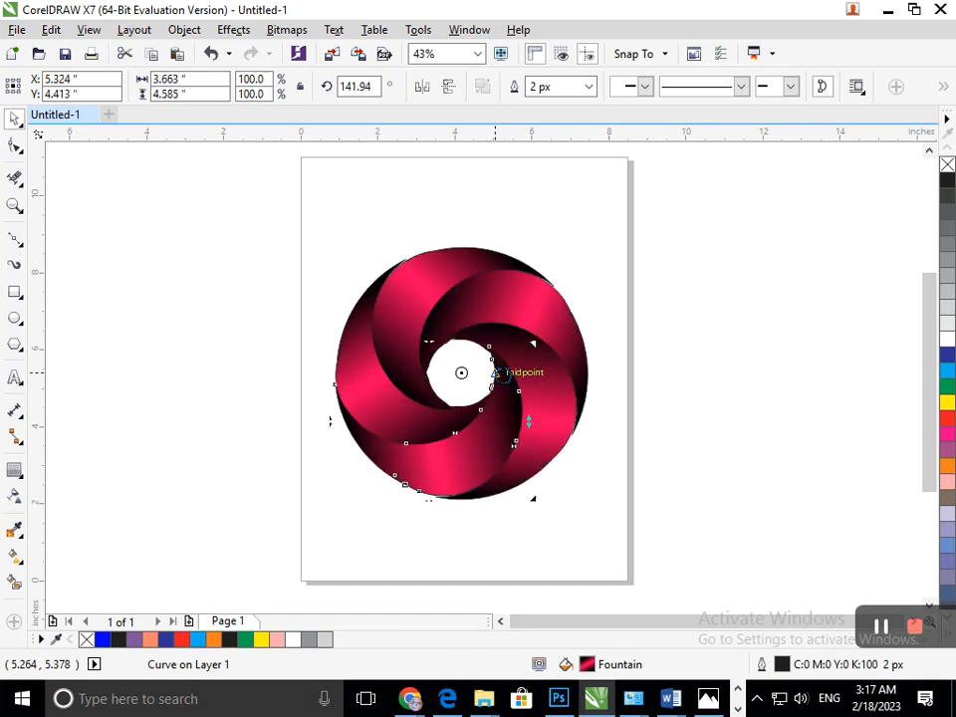
pyautogui.hotkey('ctrl', 'r')
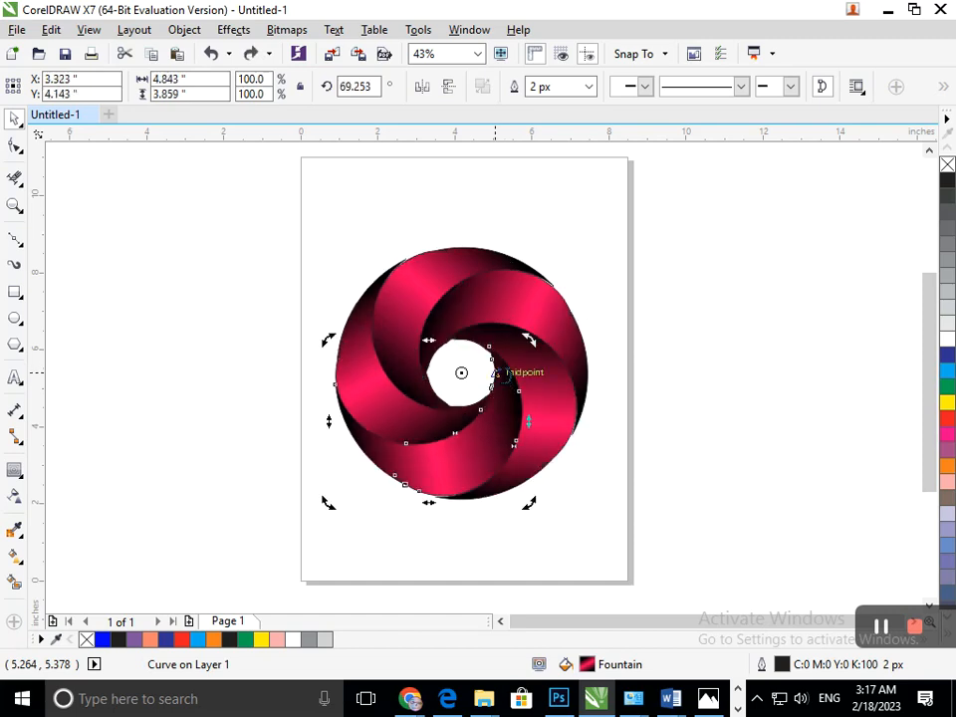
pyautogui.click(588, 571)
# Step: Group the five crescents of the swirl and centre the group on the page
pyautogui.moveTo(279, 228); pyautogui.dragTo(676, 524)
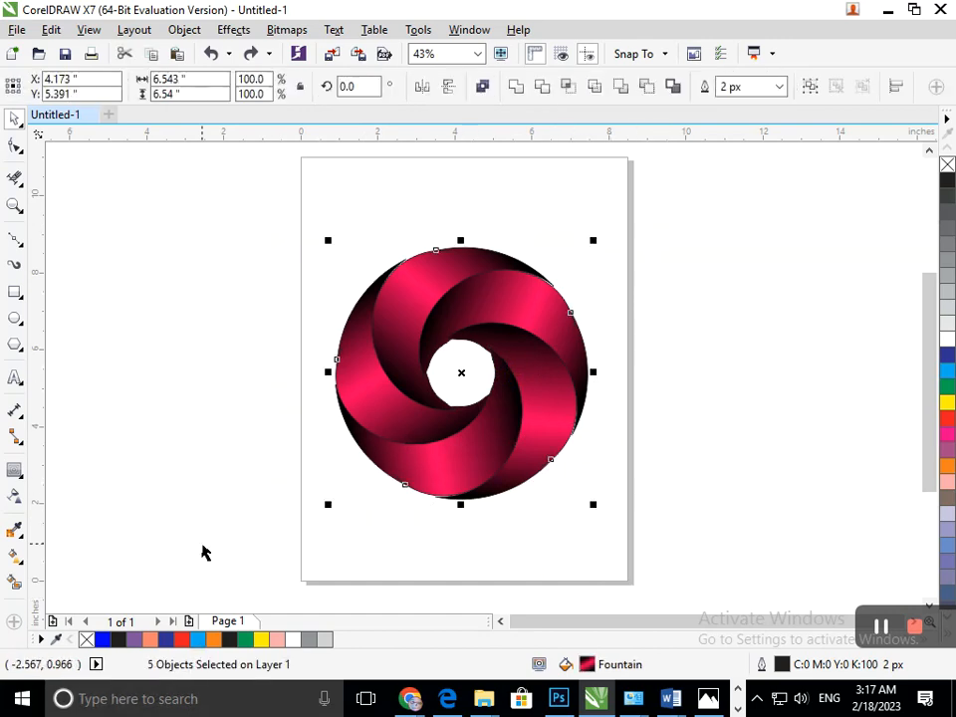
pyautogui.hotkey('ctrl', 'g')
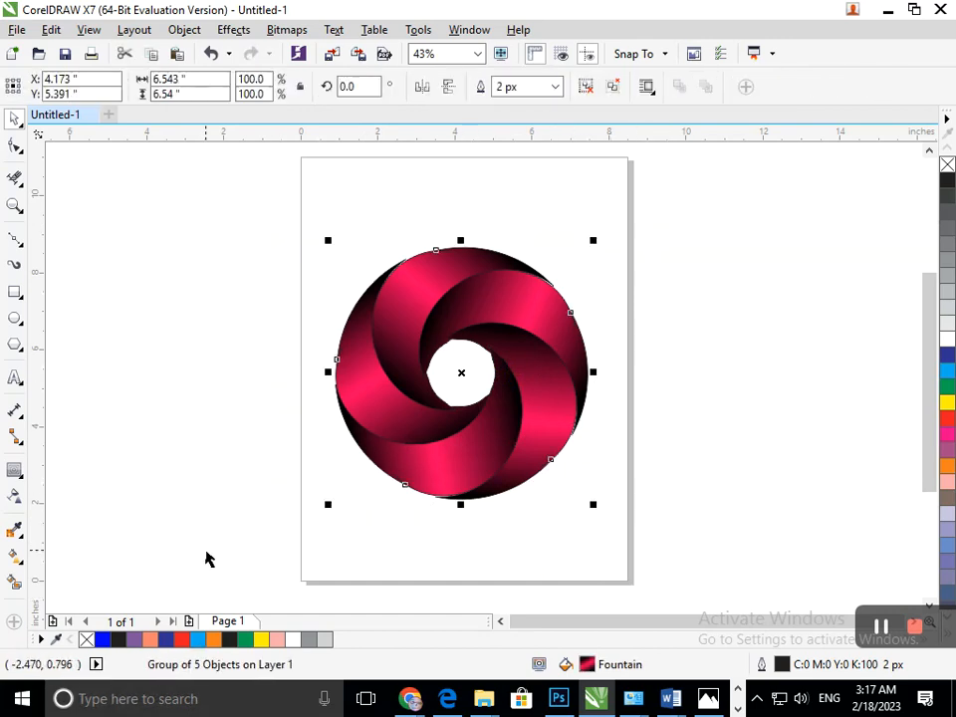
pyautogui.press('p')
pyautogui.click(782, 418)
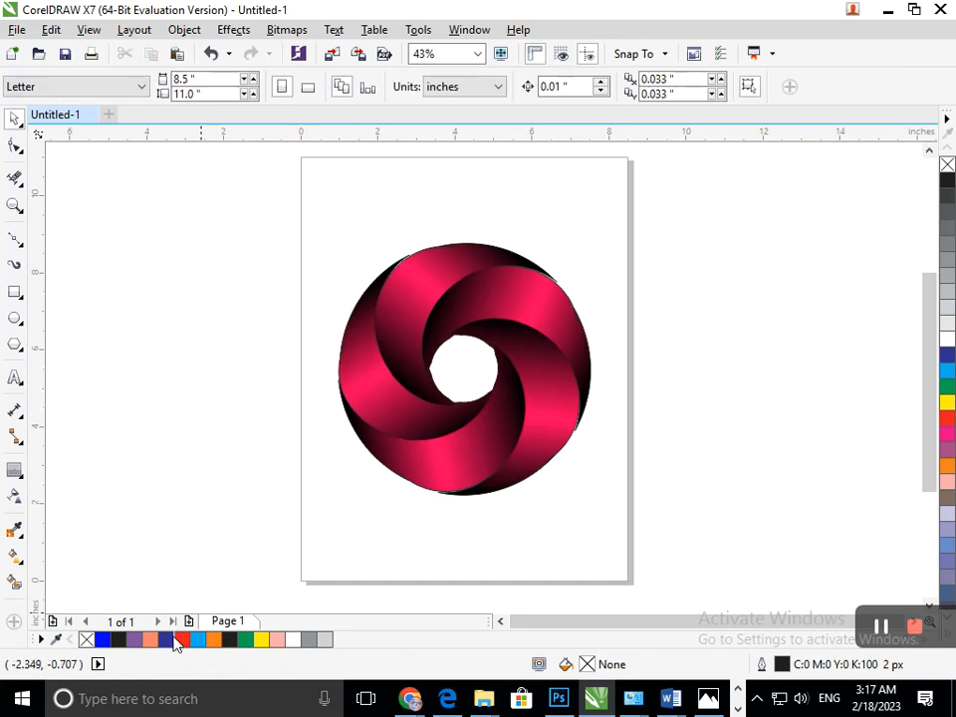
# Step: Scale the grouped swirl down slightly around its centre and deselect it
pyautogui.moveTo(279, 211); pyautogui.dragTo(717, 528)
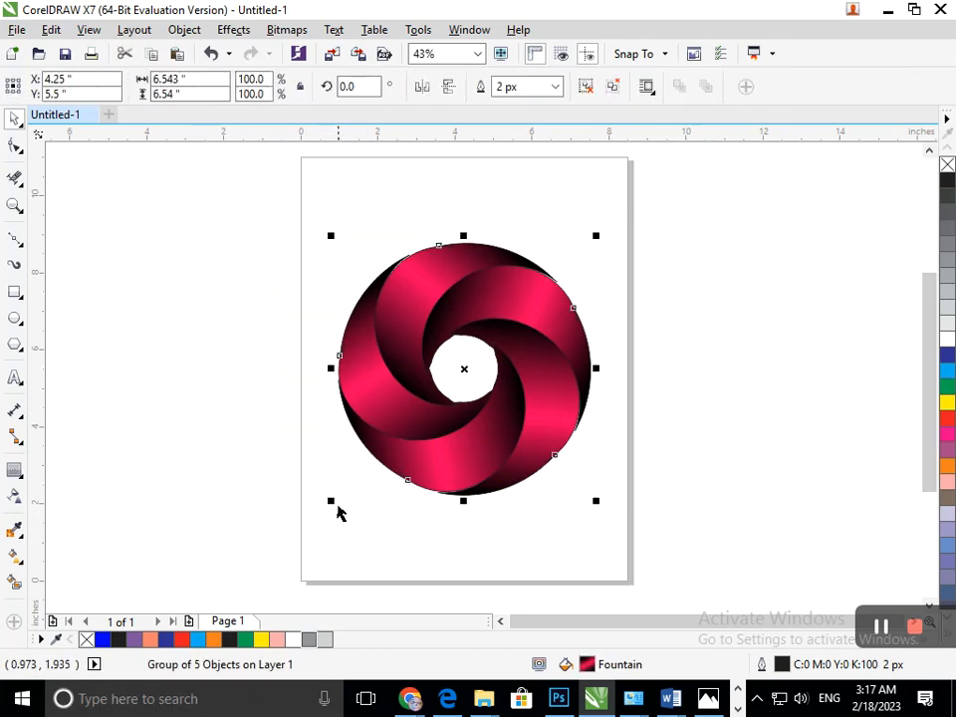
pyautogui.moveTo(333, 499); pyautogui.dragTo(343, 496)
pyautogui.click(338, 557)
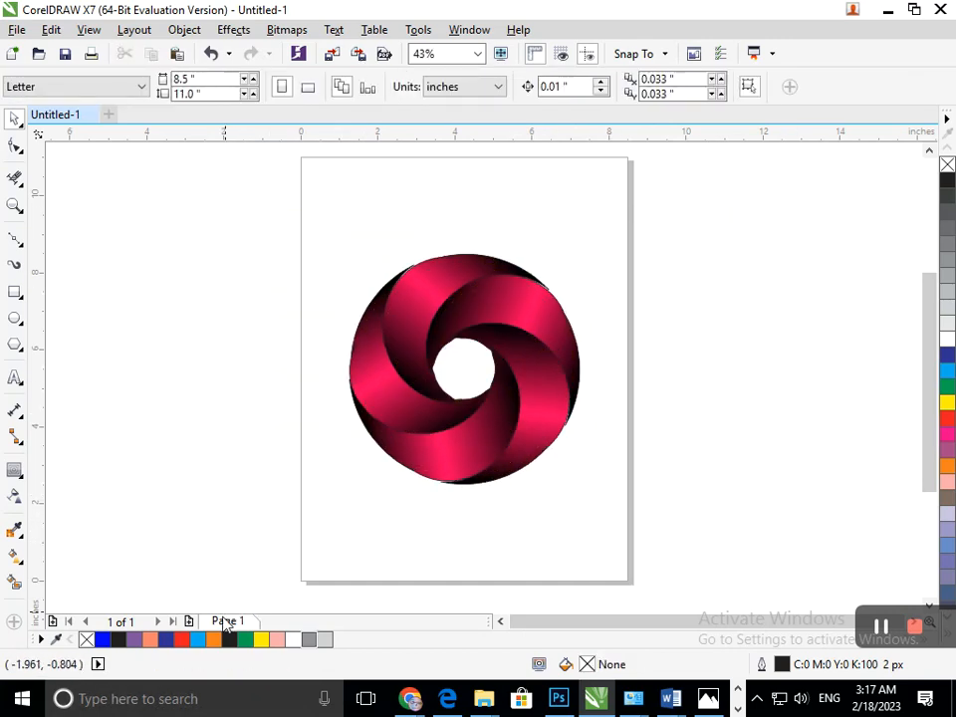